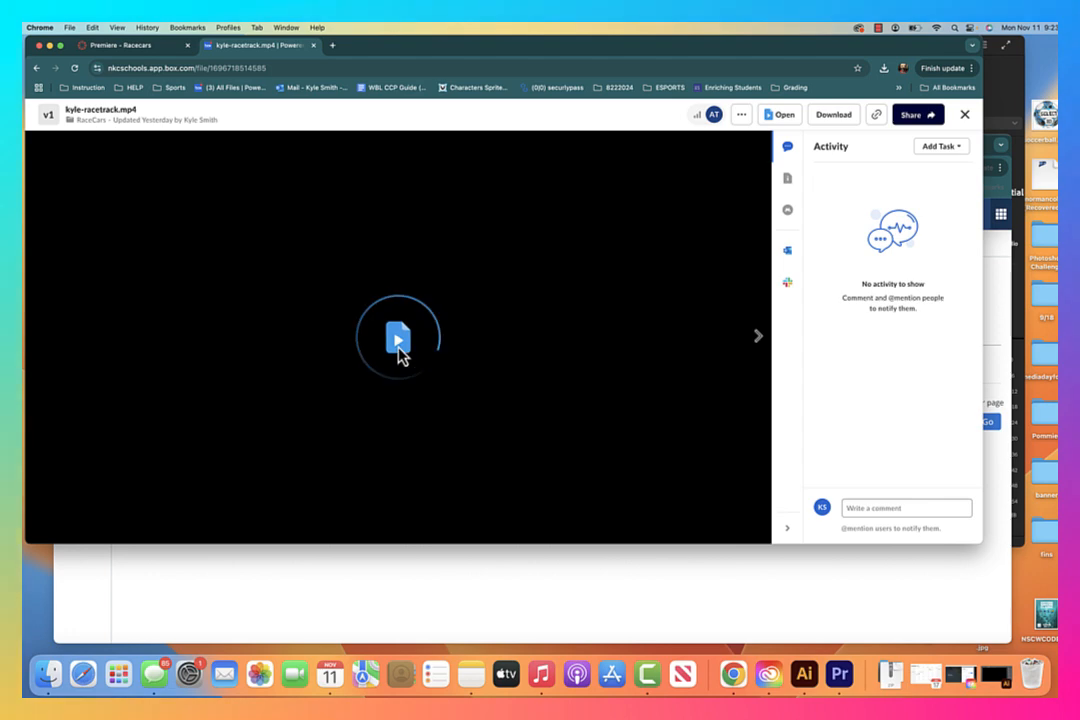
Step: Play the sample video kyle-racetrack.mp4 and close its browser tab
click(401, 348)
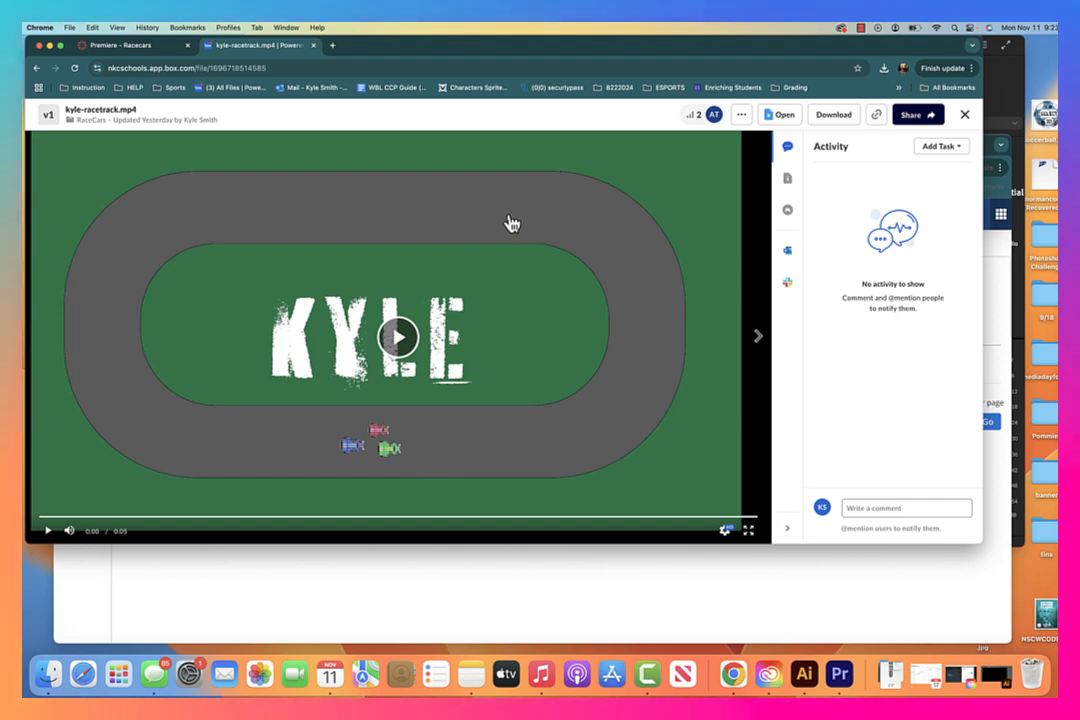
click(313, 45)
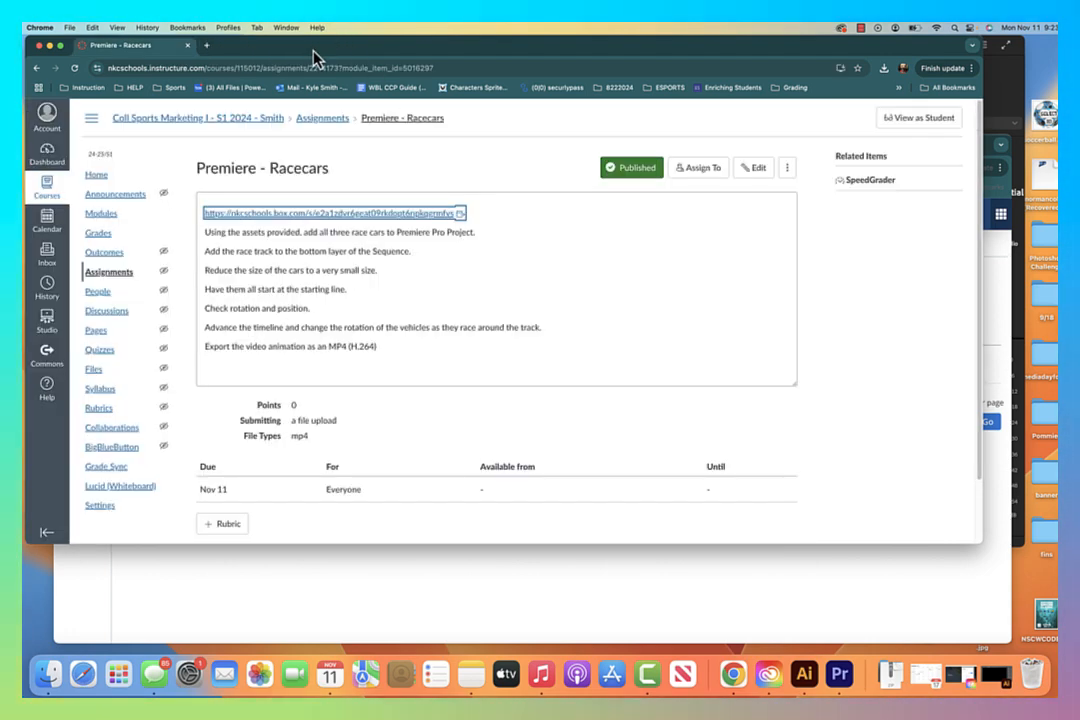
Step: Open the RaceCars folder linked in the assignment and download Asset 1.png through Asset 4.png together
click(350, 213)
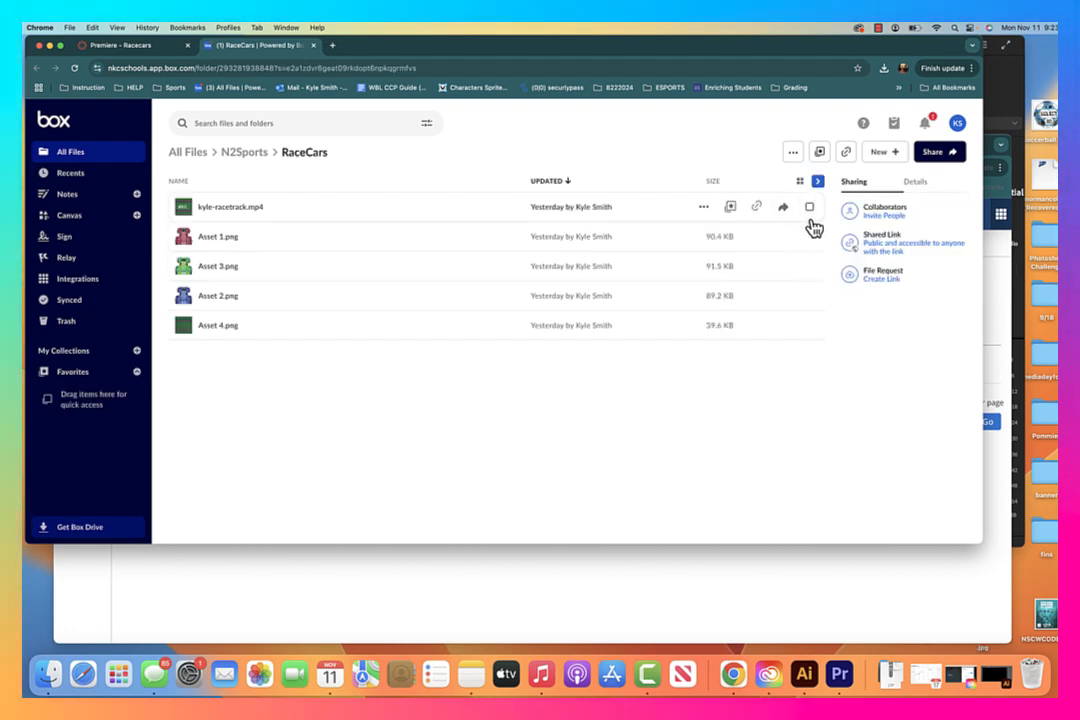
click(810, 238)
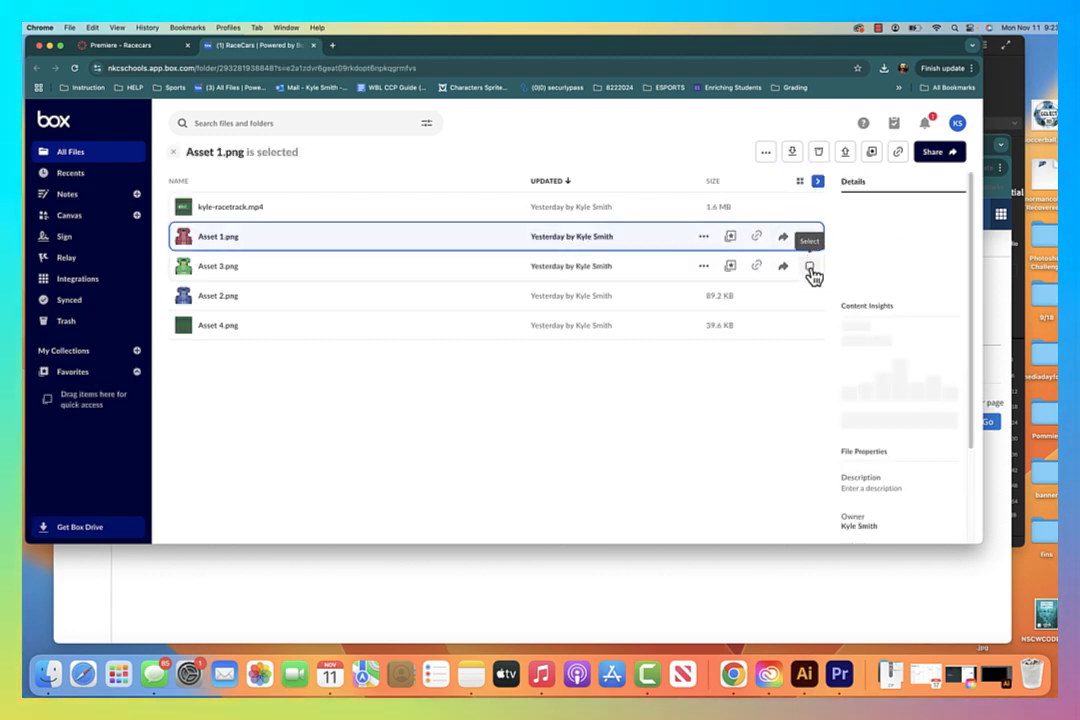
click(810, 266)
click(810, 296)
click(810, 325)
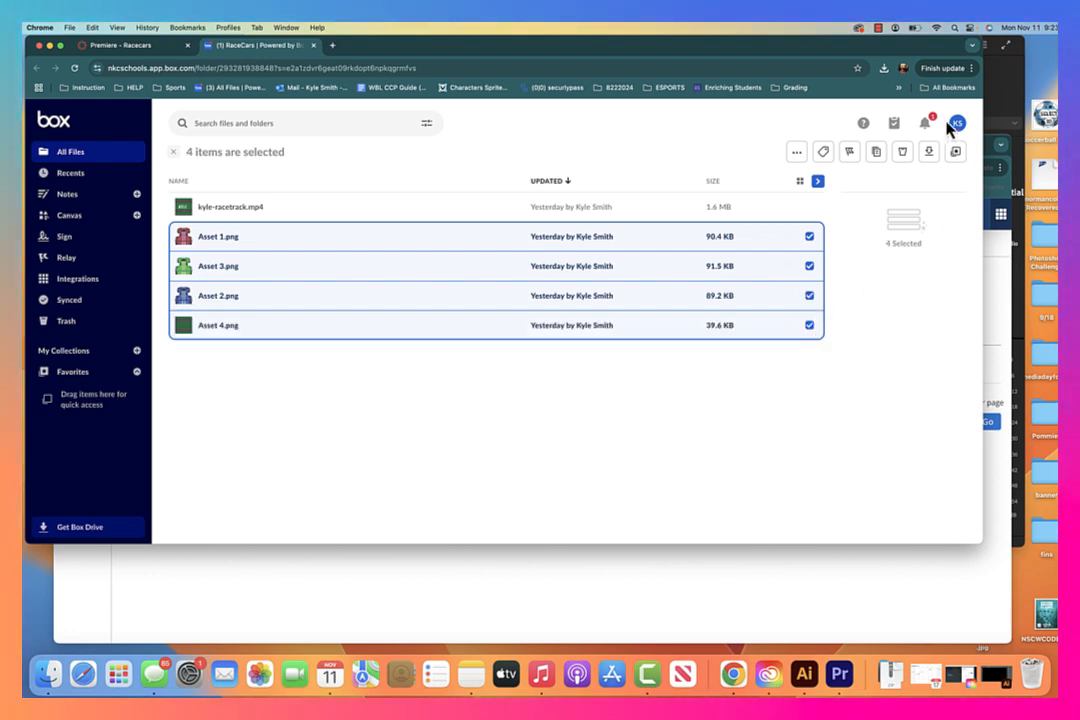
click(928, 152)
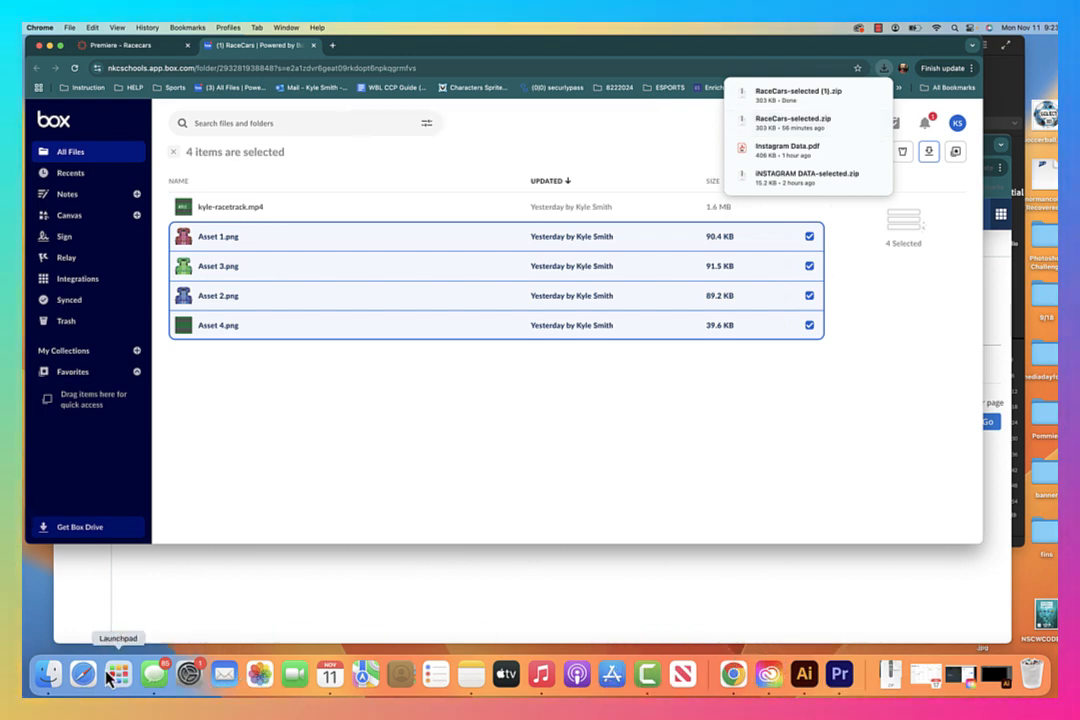
Step: Move the downloaded RaceCars-selected (1).zip from Downloads to the Desktop folder in Finder
click(47, 675)
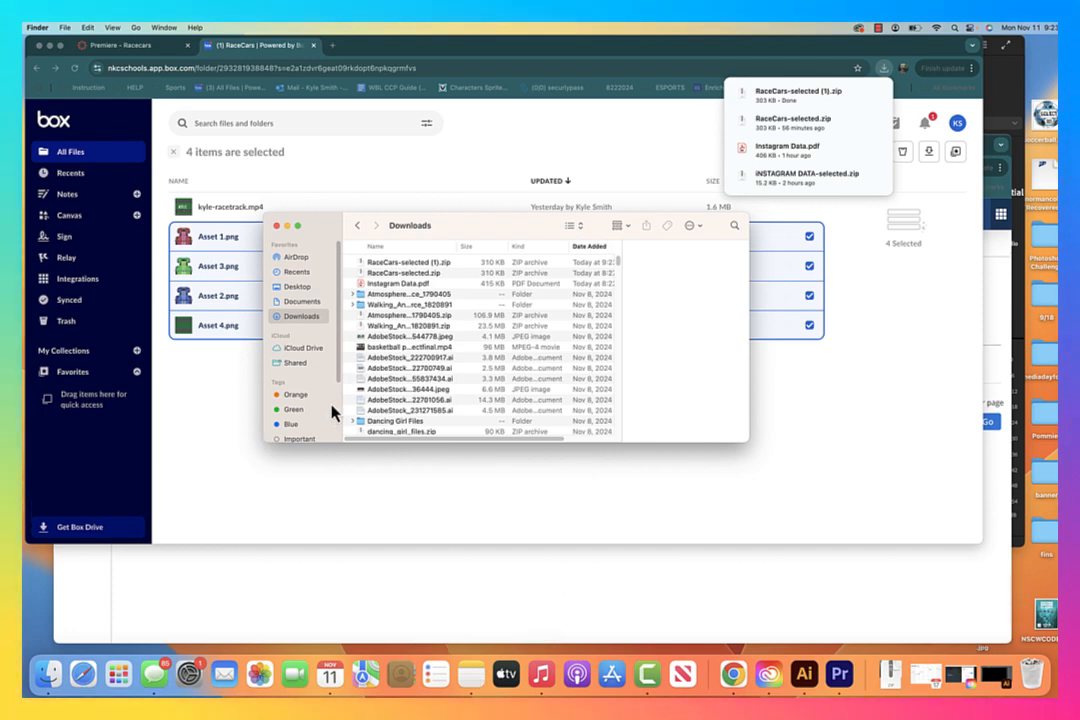
click(410, 262)
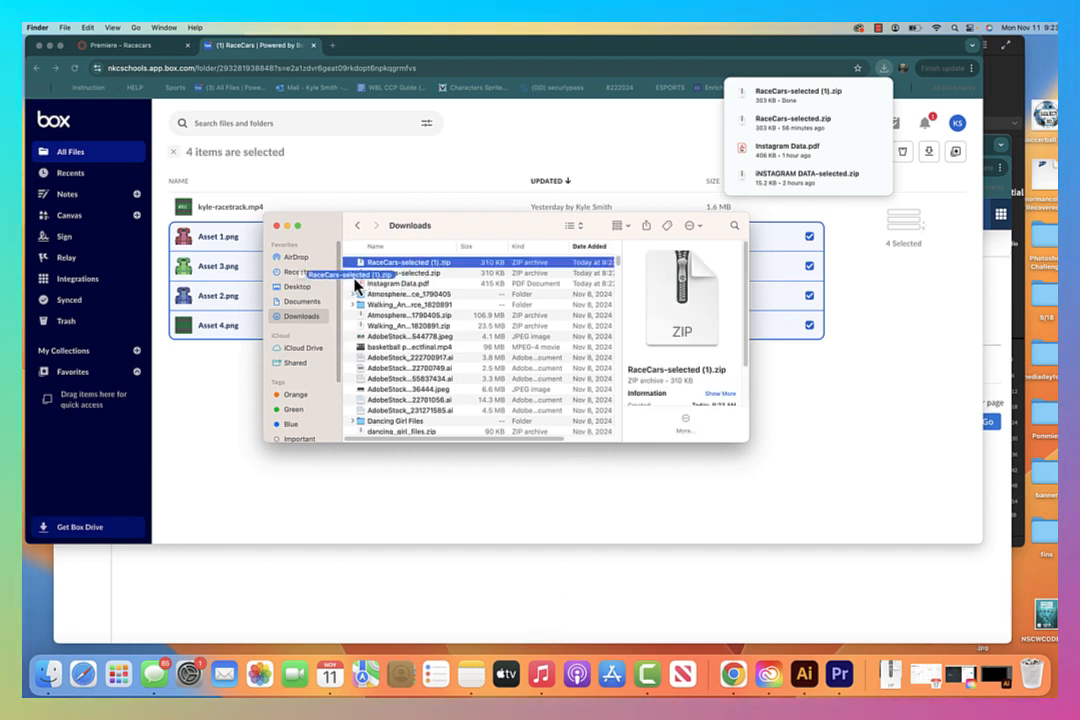
drag(304, 291, 305, 290)
click(306, 289)
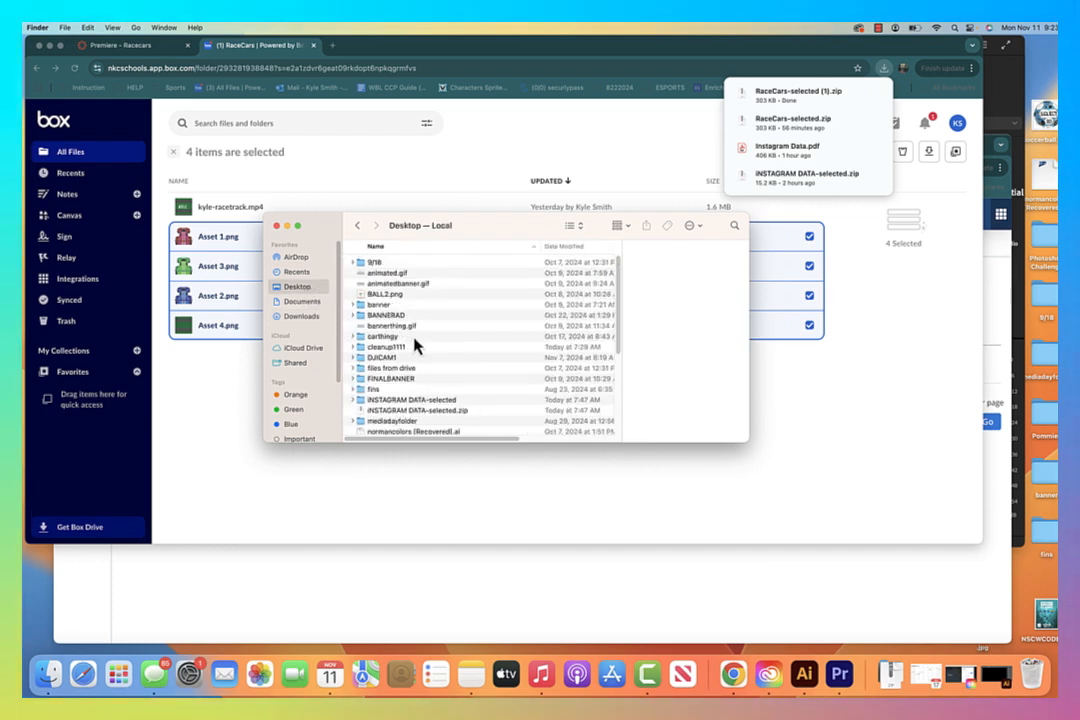
Step: Extract RaceCars-selected (1).zip on the Desktop and open the extracted folder
scroll(418, 348, down, 6)
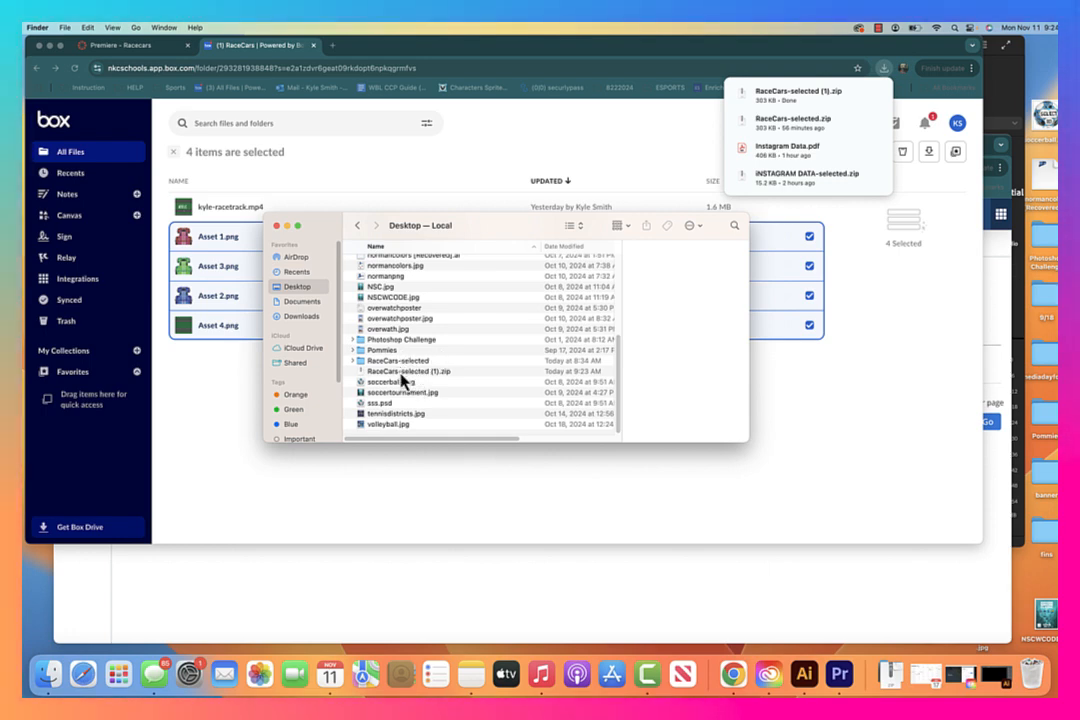
double_click(402, 373)
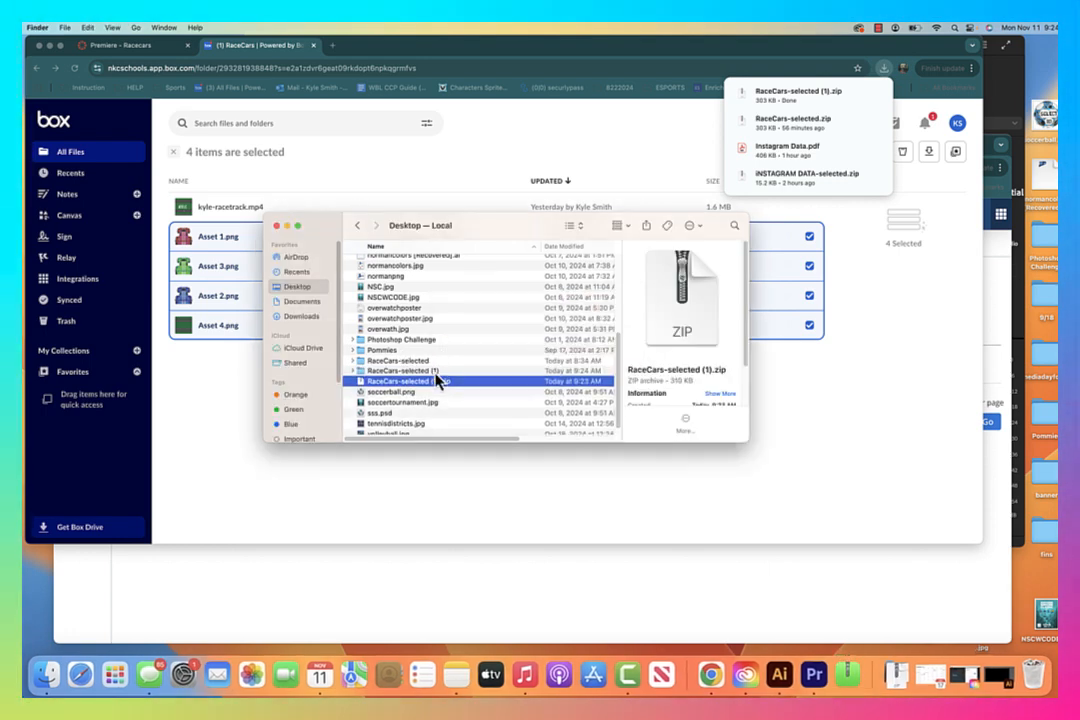
double_click(421, 372)
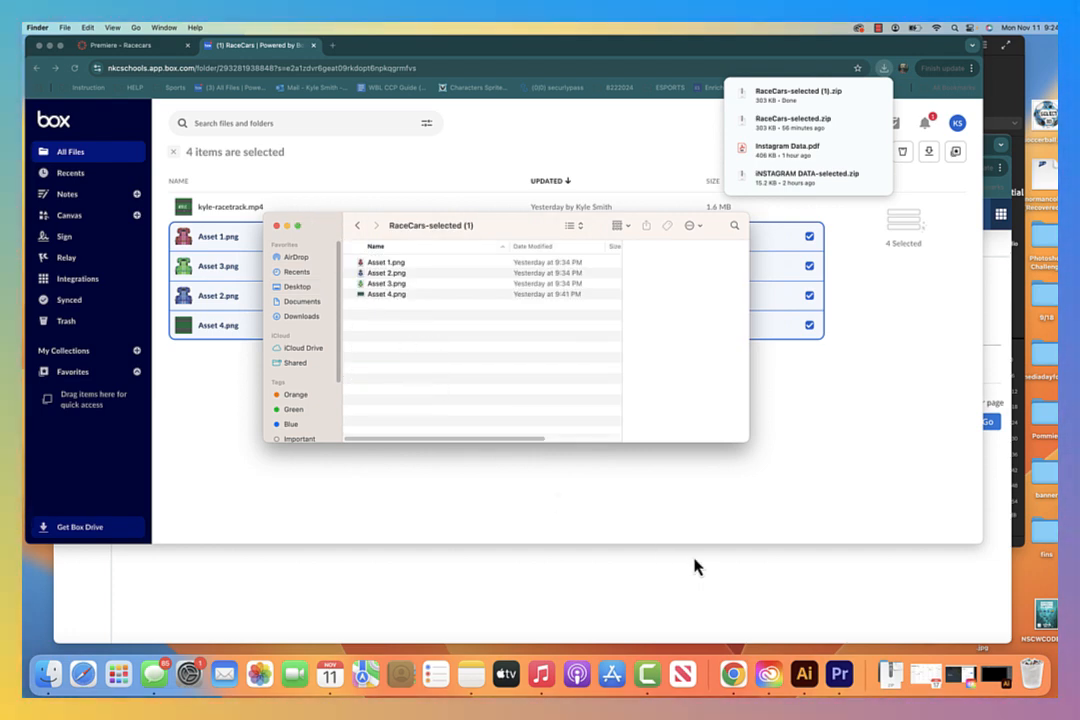
Step: Switch to Premiere Pro and close the open Untitled project, saving its changes
click(839, 673)
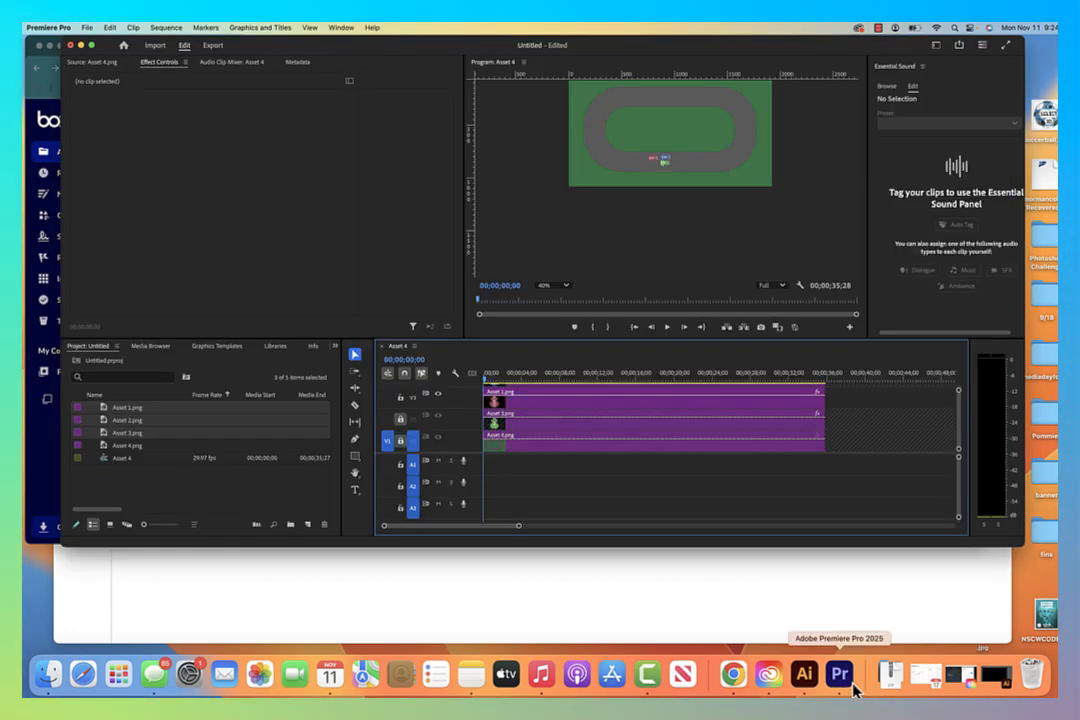
click(87, 29)
click(89, 114)
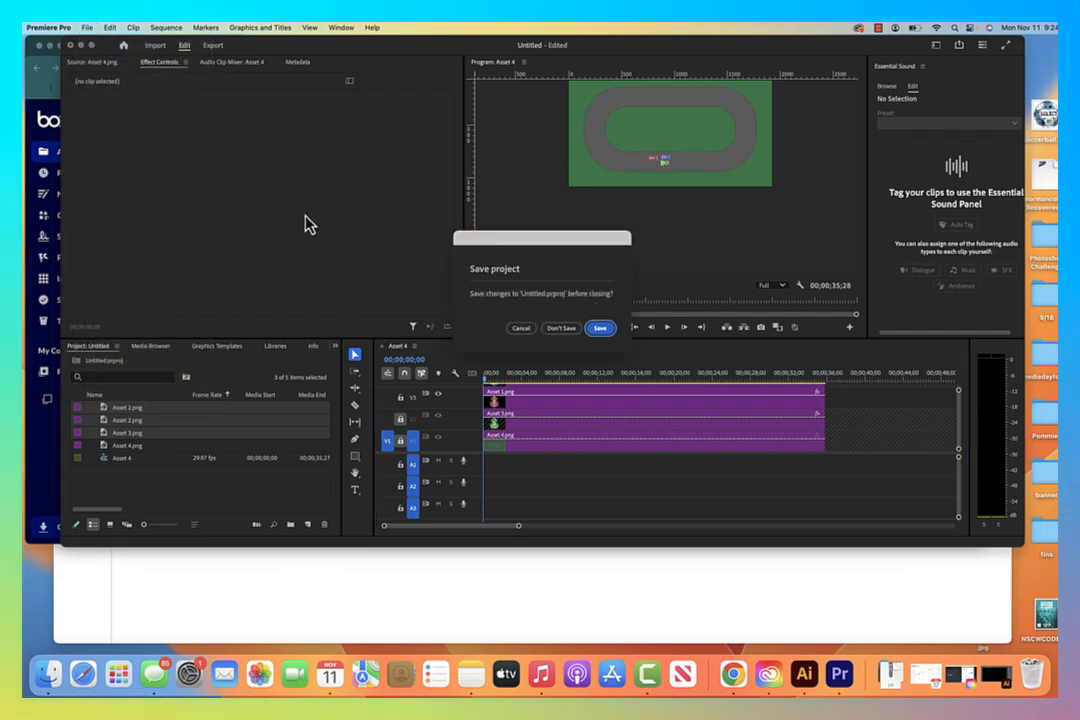
click(592, 343)
Step: Create a new project named racecar2 in the Desktop folder RaceCars-selected (1), with import mode skipped
click(97, 128)
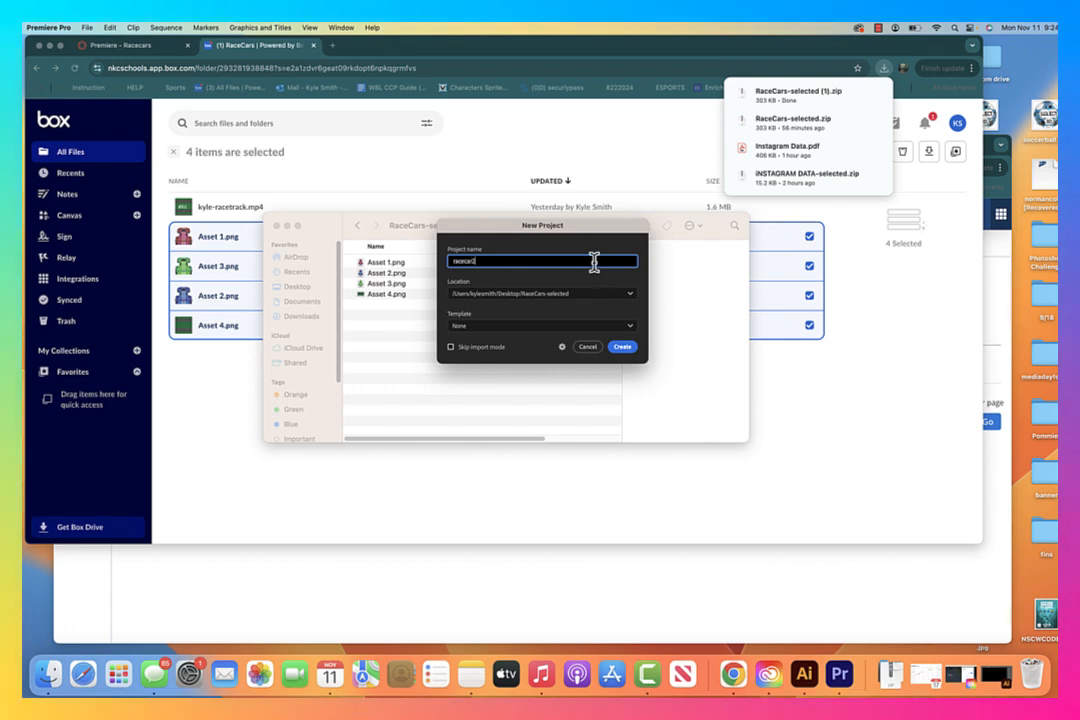
click(630, 296)
click(630, 296)
click(632, 299)
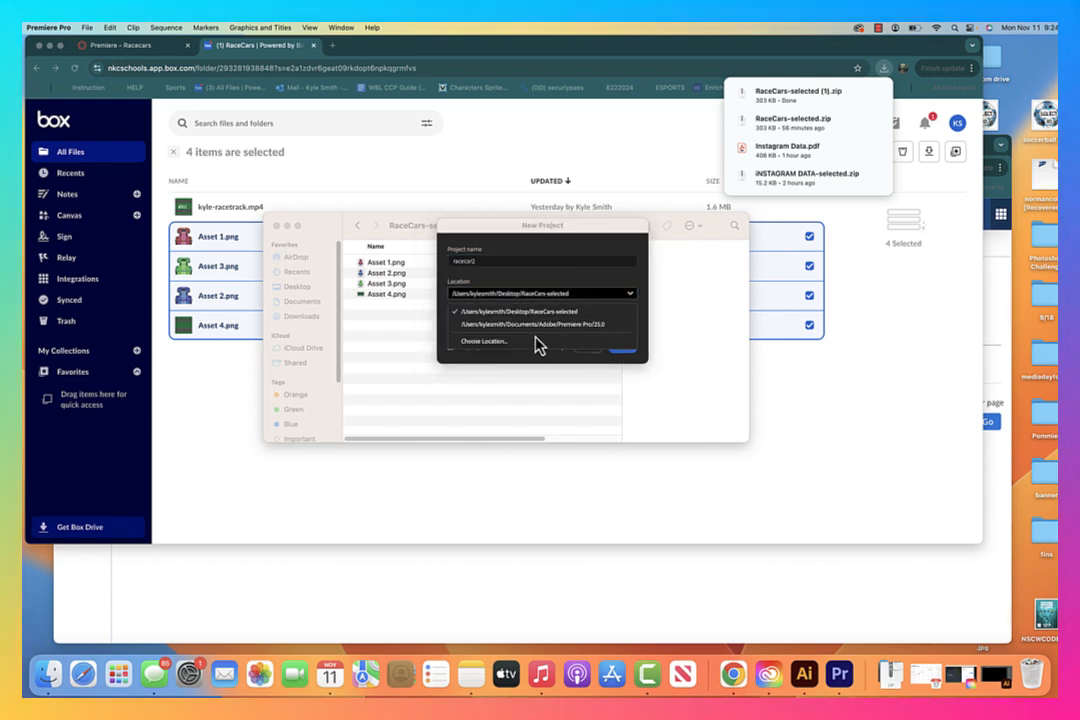
click(566, 345)
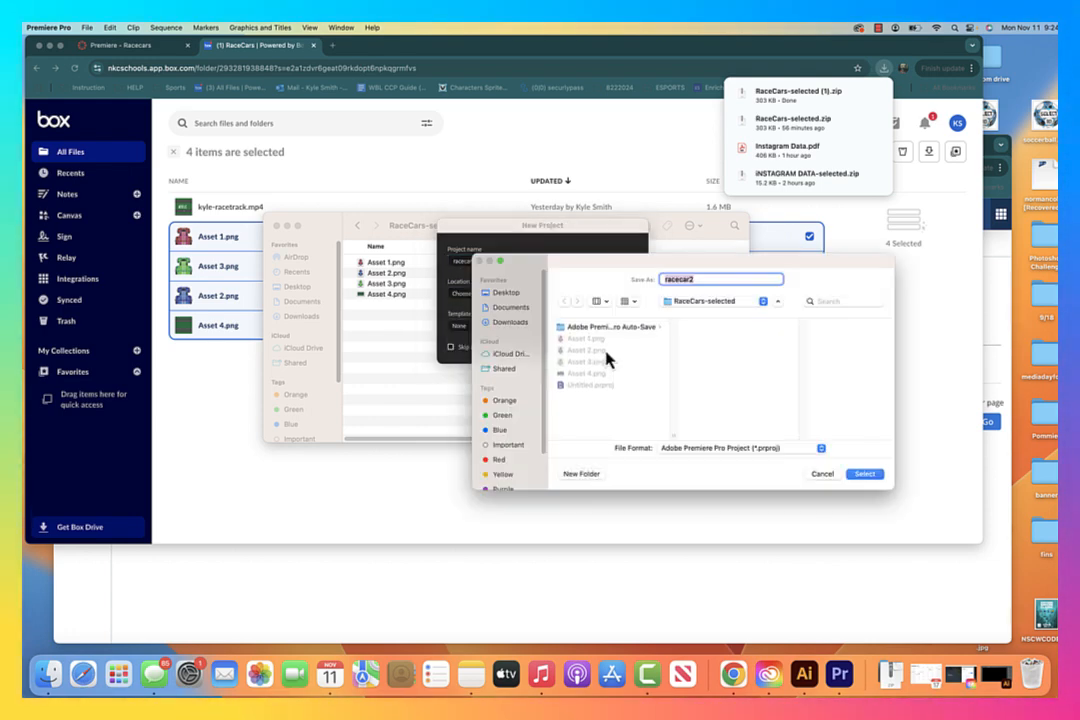
click(506, 293)
scroll(630, 388, down, 10)
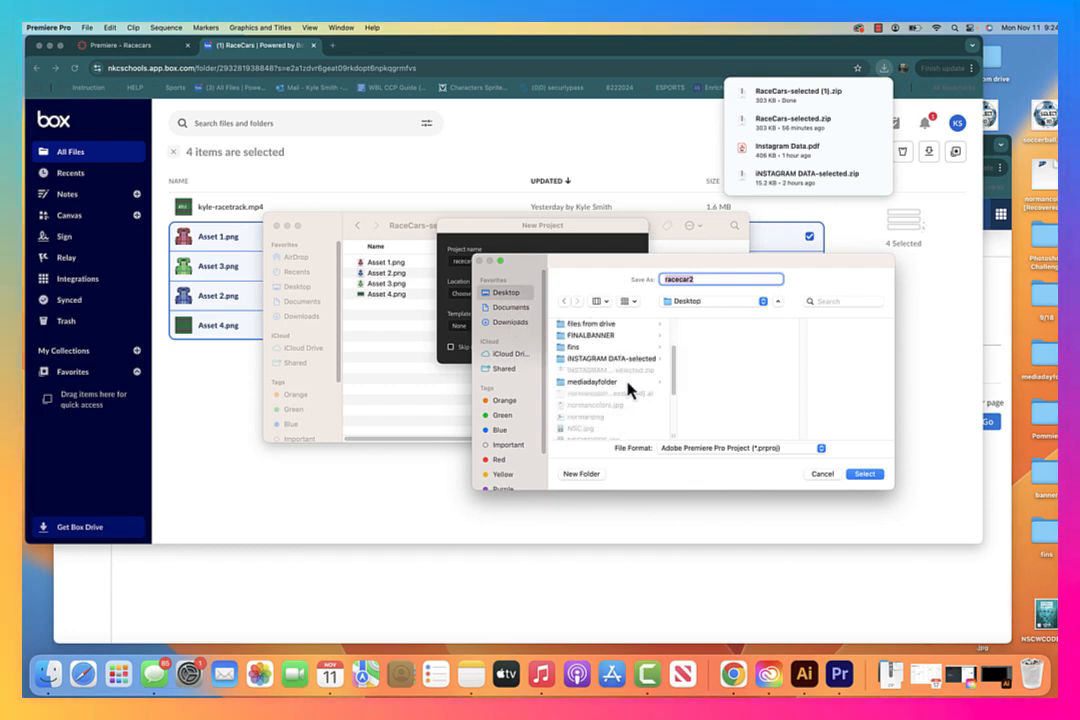
click(617, 413)
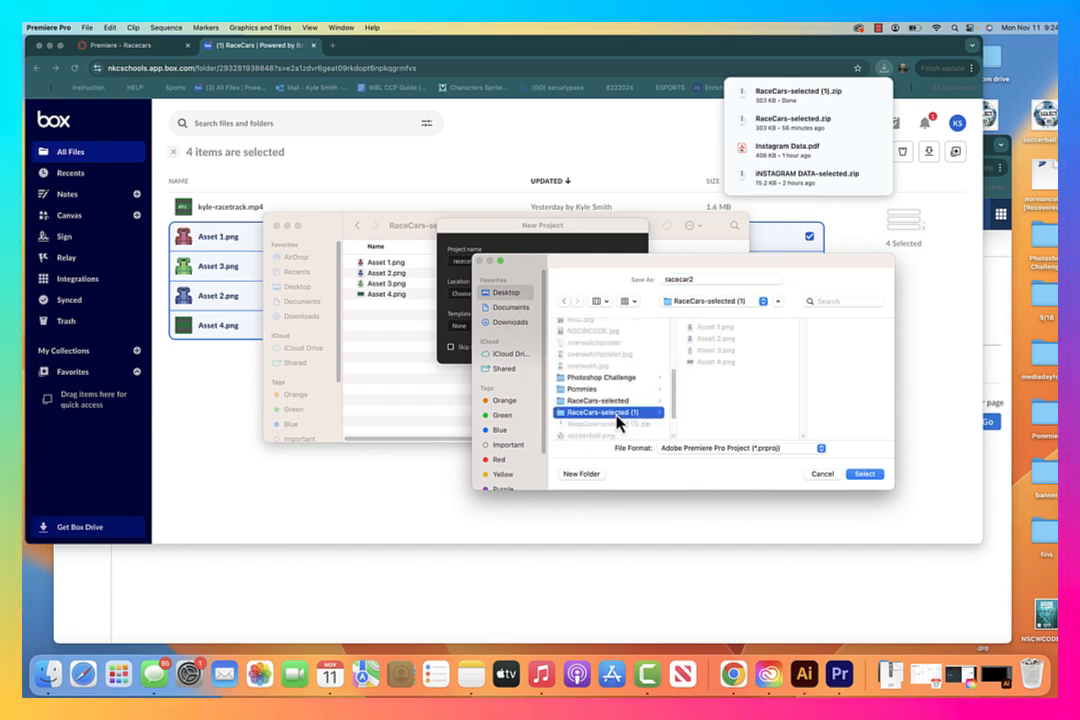
click(866, 475)
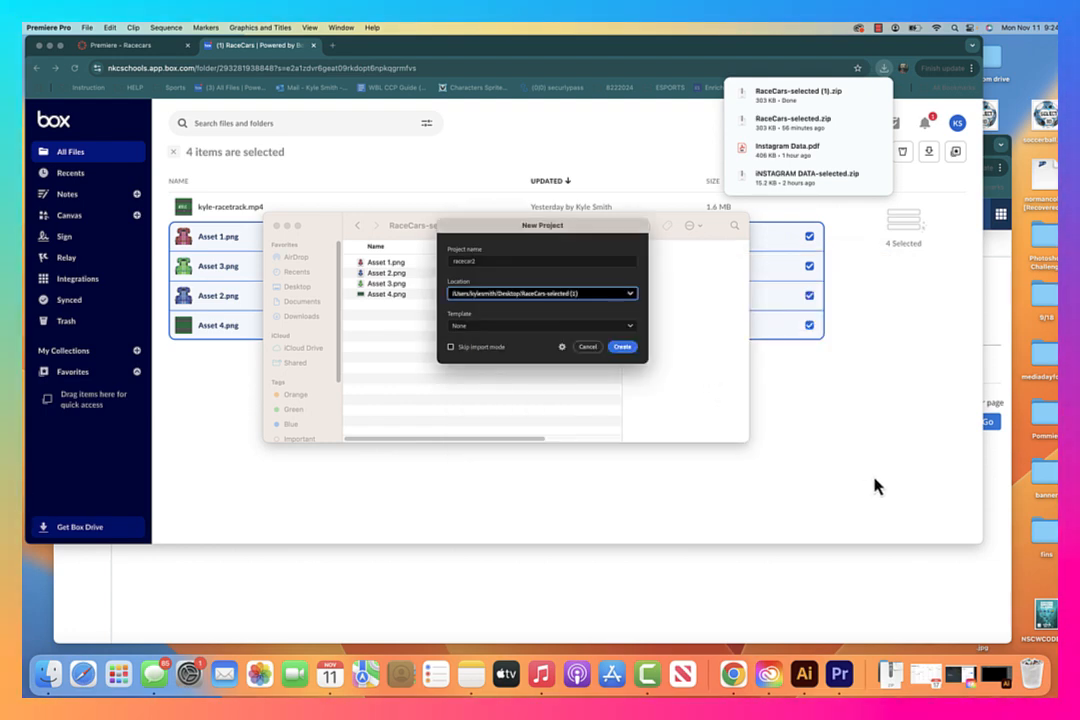
click(450, 348)
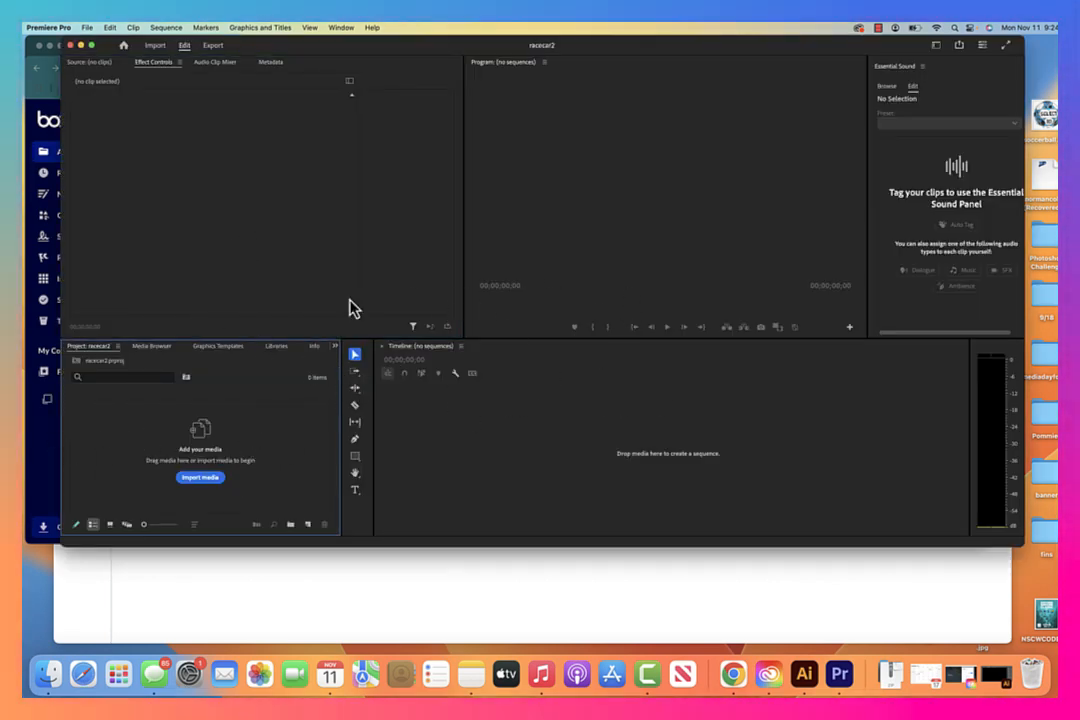
Step: Reset the Editing workspace to its saved layout
click(341, 27)
mouse_move(345, 45)
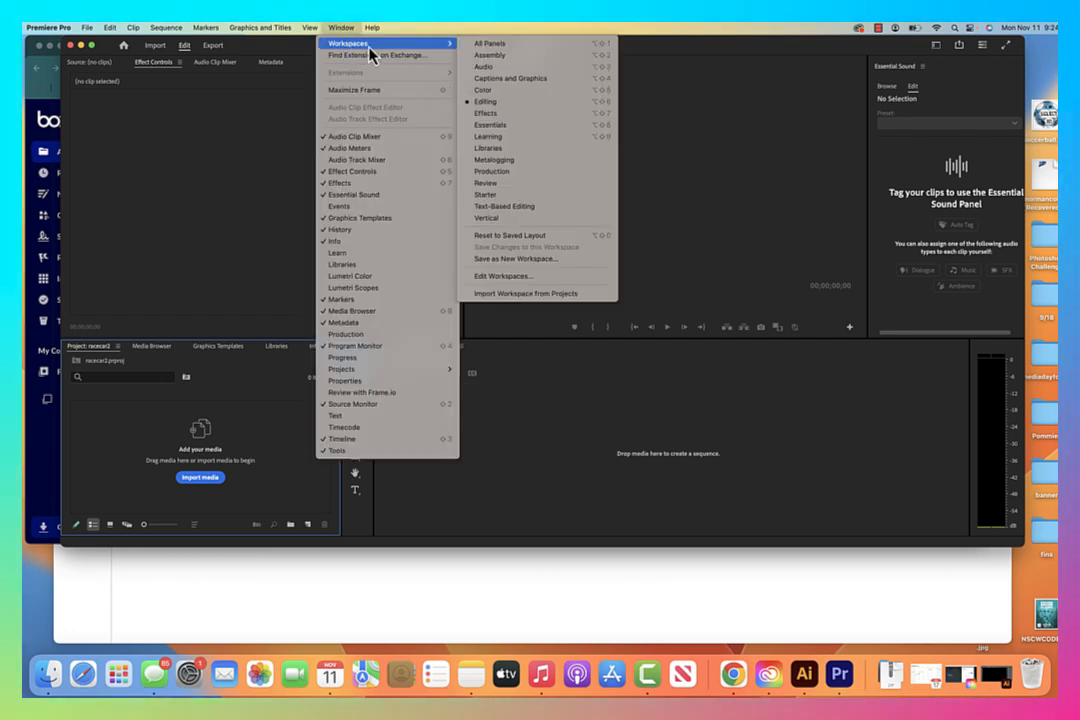
click(567, 238)
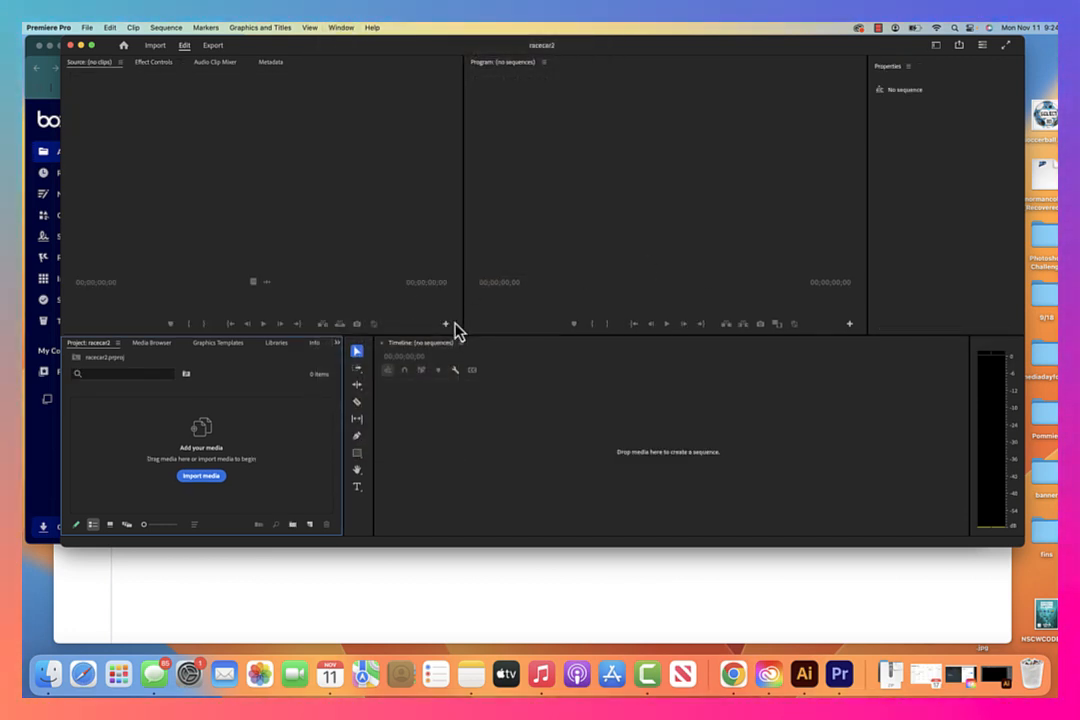
Step: Import the four PNG assets from the RaceCars-selected (1) folder into the project
click(205, 477)
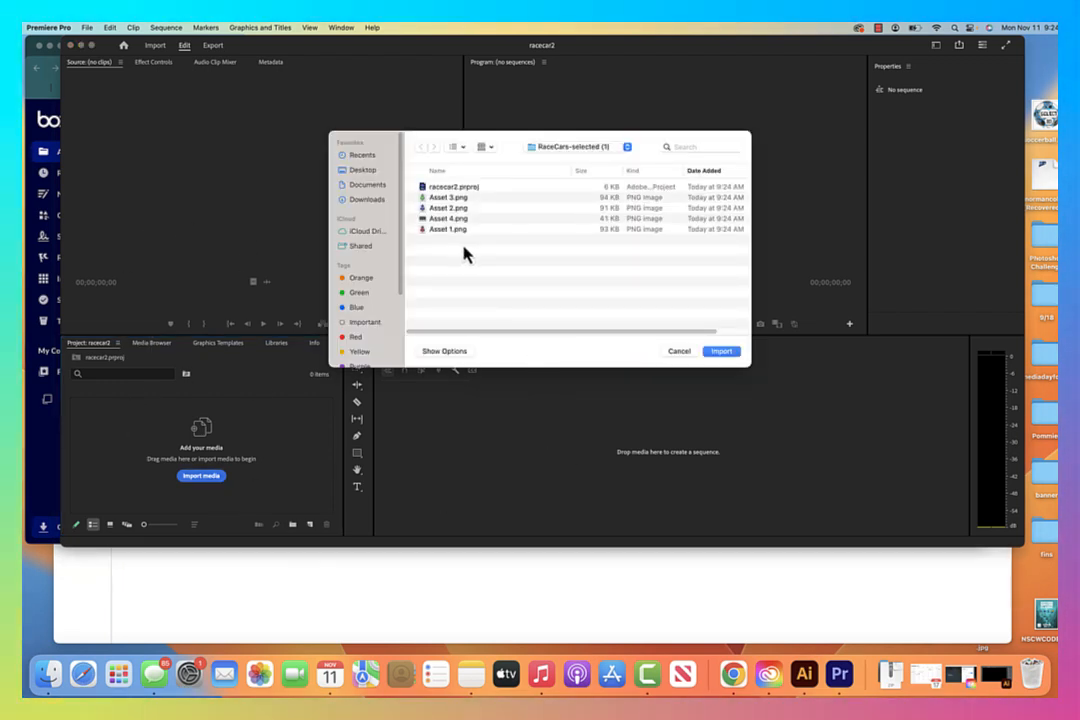
drag(475, 256, 450, 207)
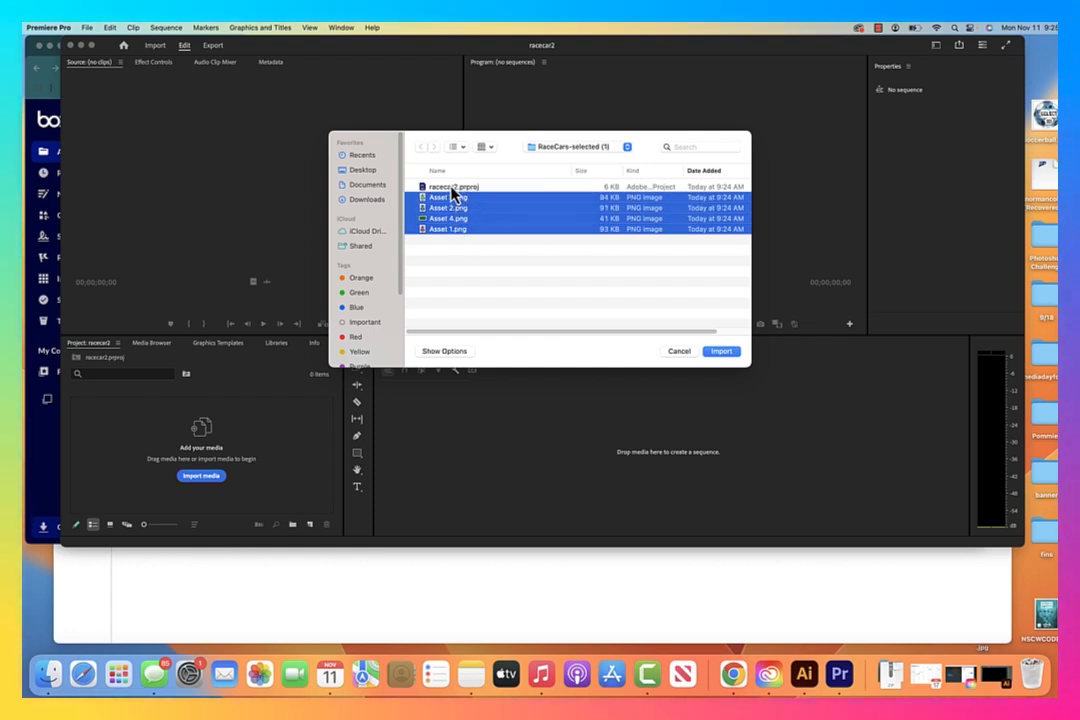
click(733, 356)
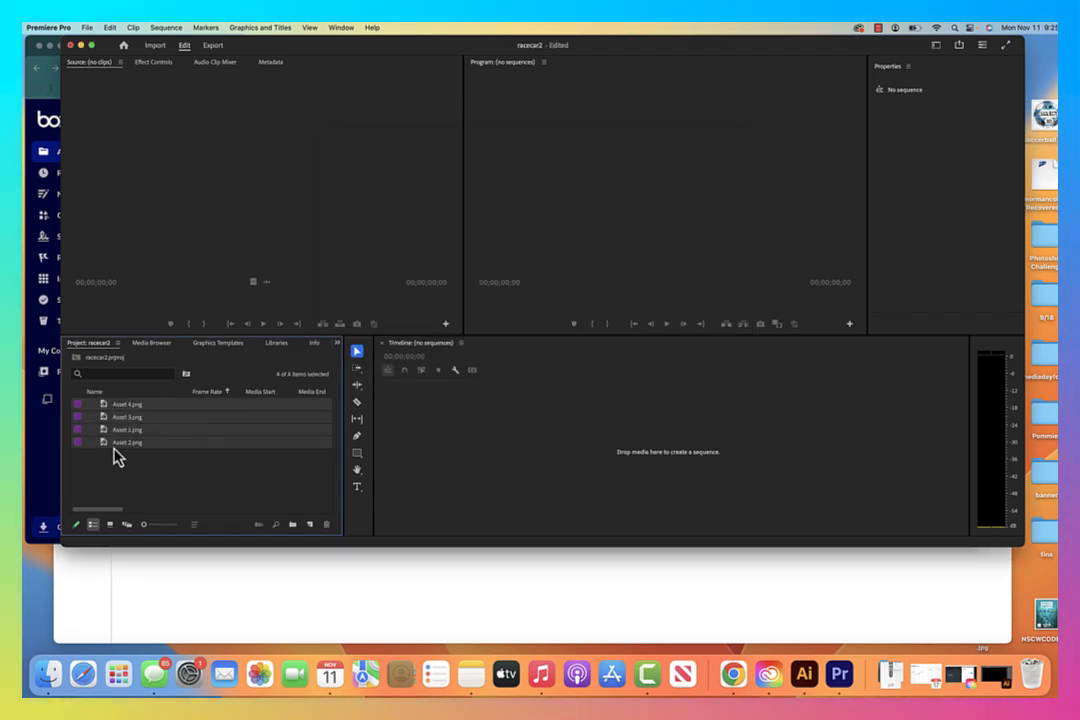
Step: Create a sequence from the racetrack image Asset 4.png and extend its clip to about 20 seconds
click(122, 405)
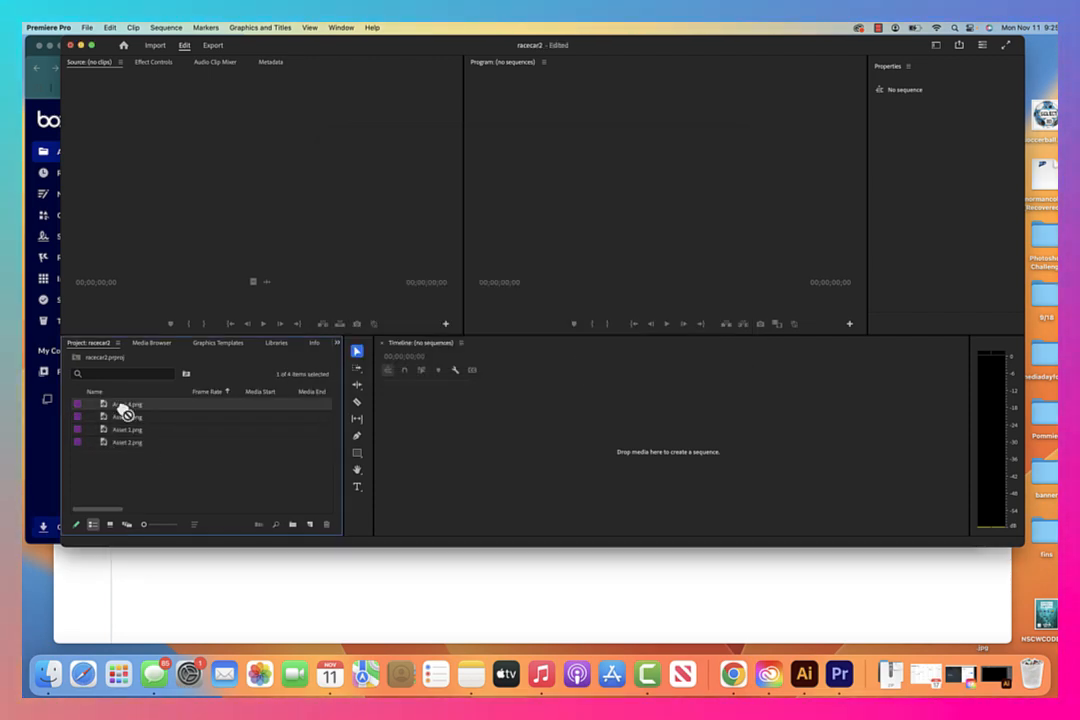
drag(463, 427, 465, 434)
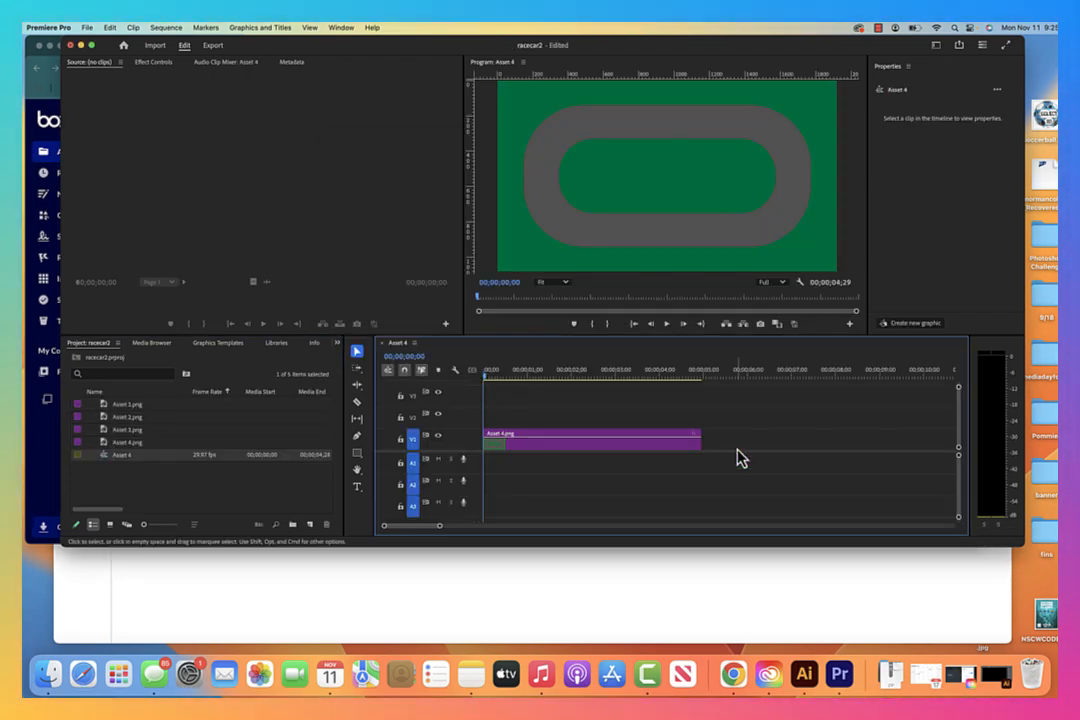
drag(706, 442, 772, 426)
drag(559, 440, 622, 435)
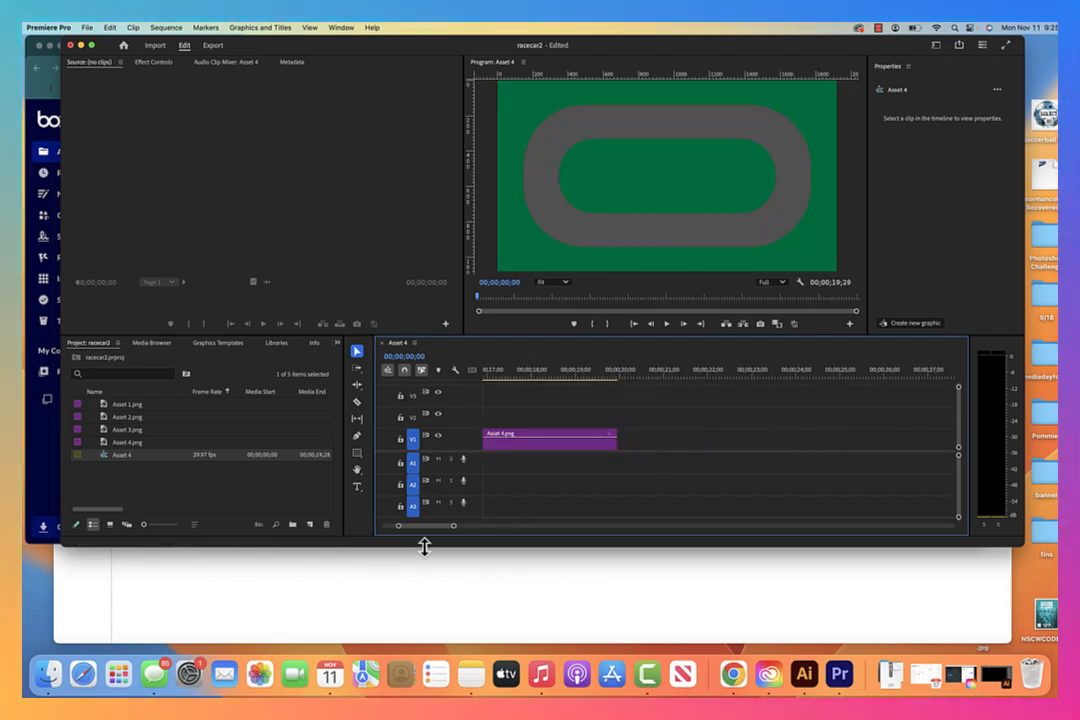
drag(454, 530, 487, 530)
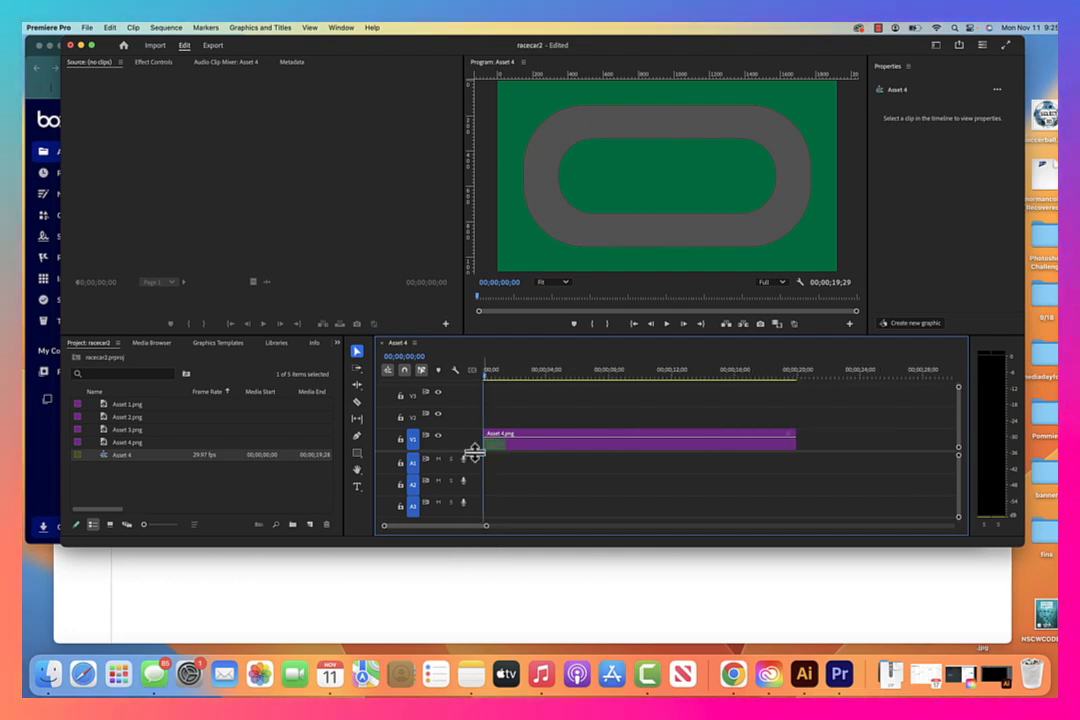
Step: Lock video track V1 and place the red car, Asset 1.png, at the start of track V2
click(400, 438)
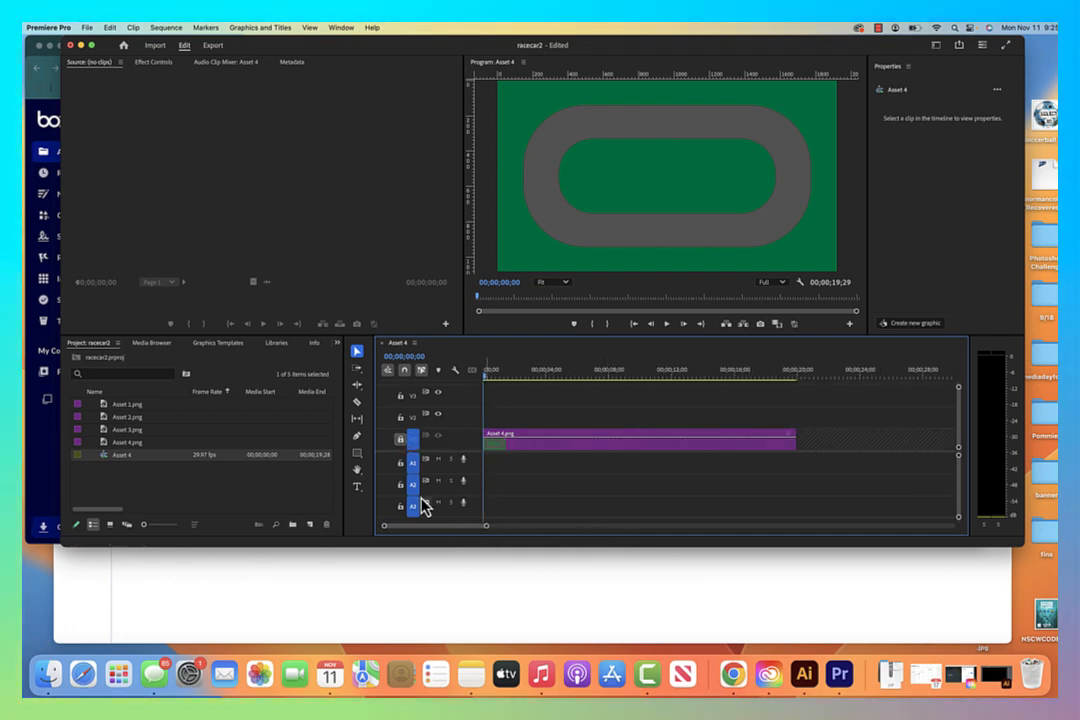
drag(111, 405, 487, 421)
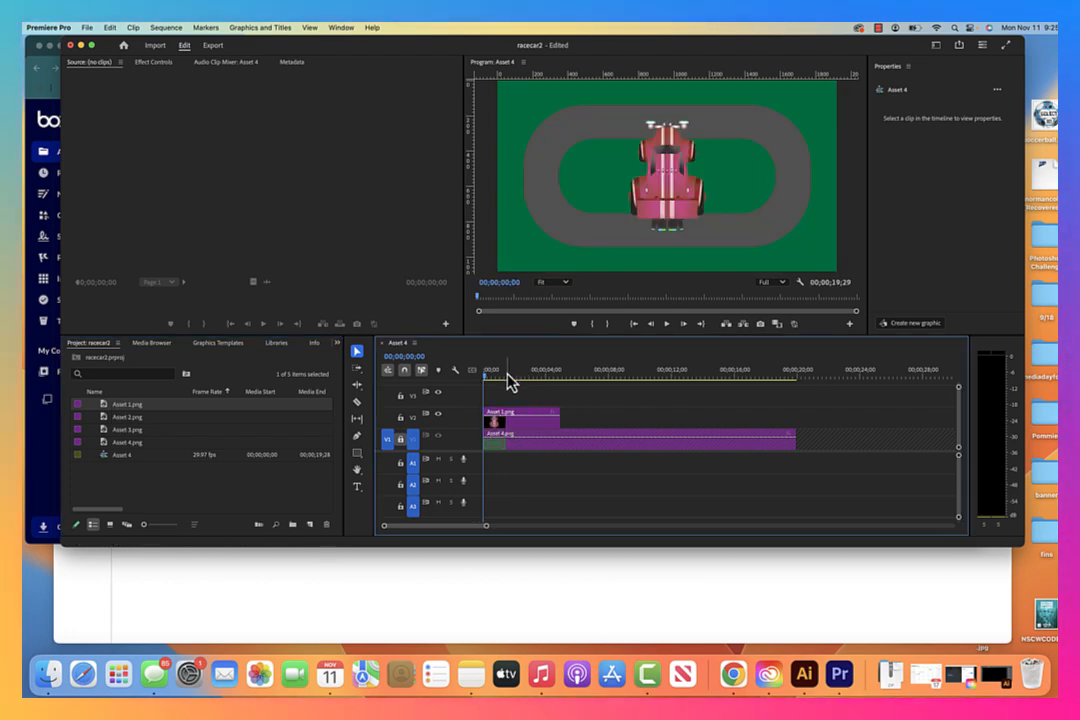
click(683, 204)
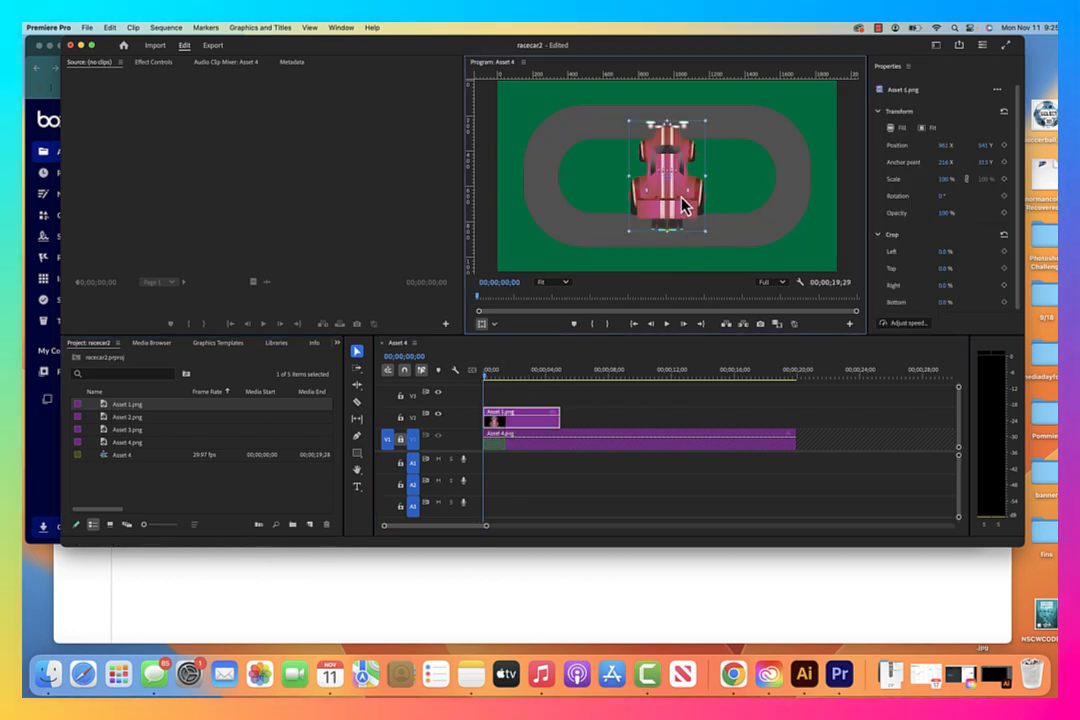
drag(697, 234, 698, 236)
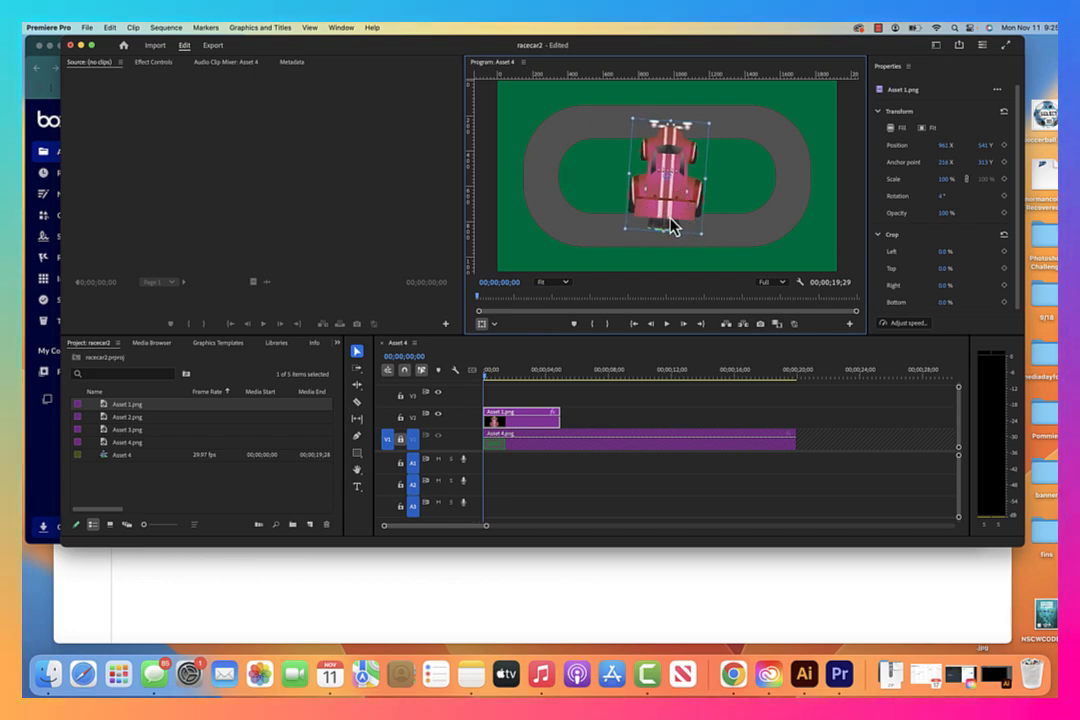
key(super+z)
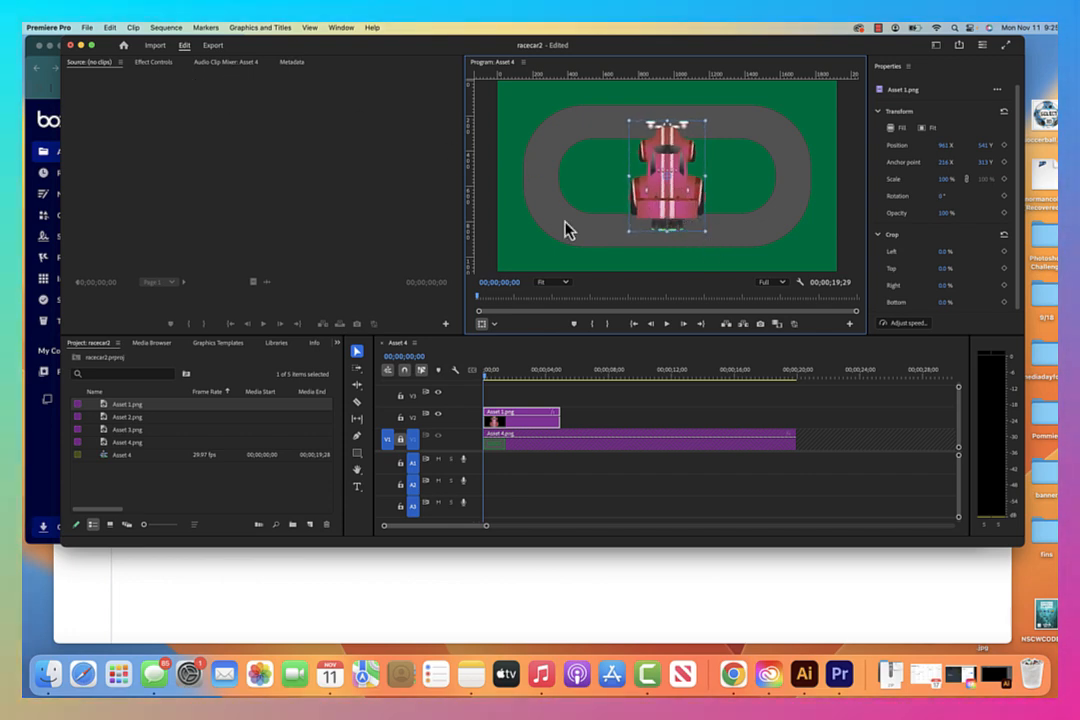
Step: Set the scale of the red car clip Asset 1.png to 15%
click(529, 435)
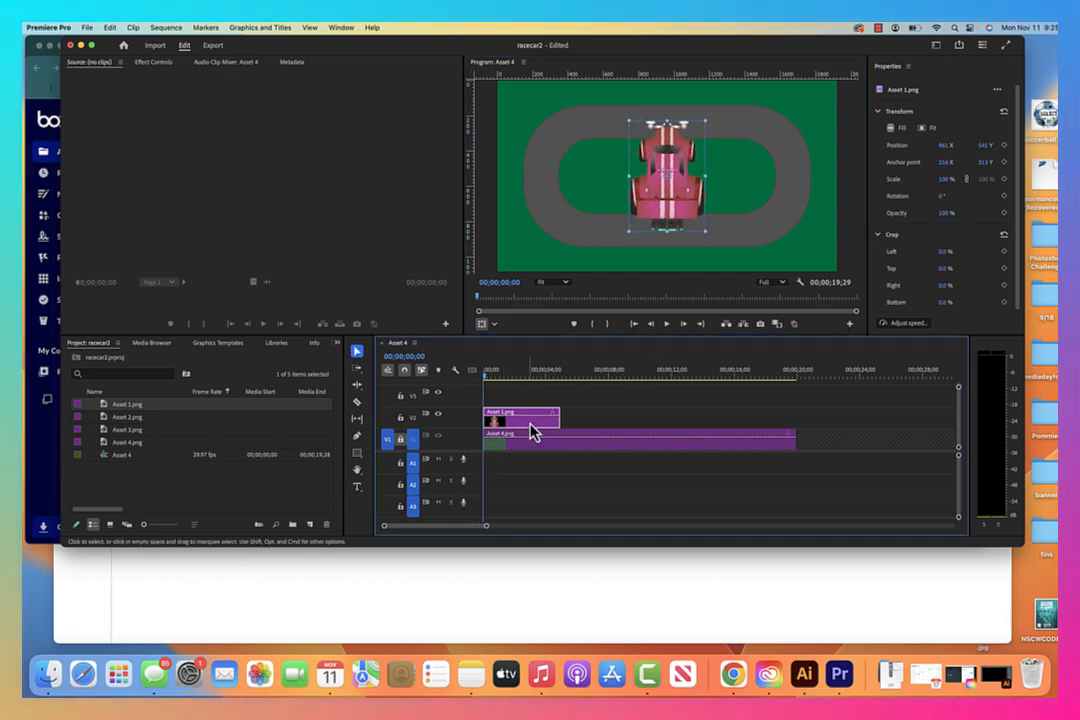
click(154, 62)
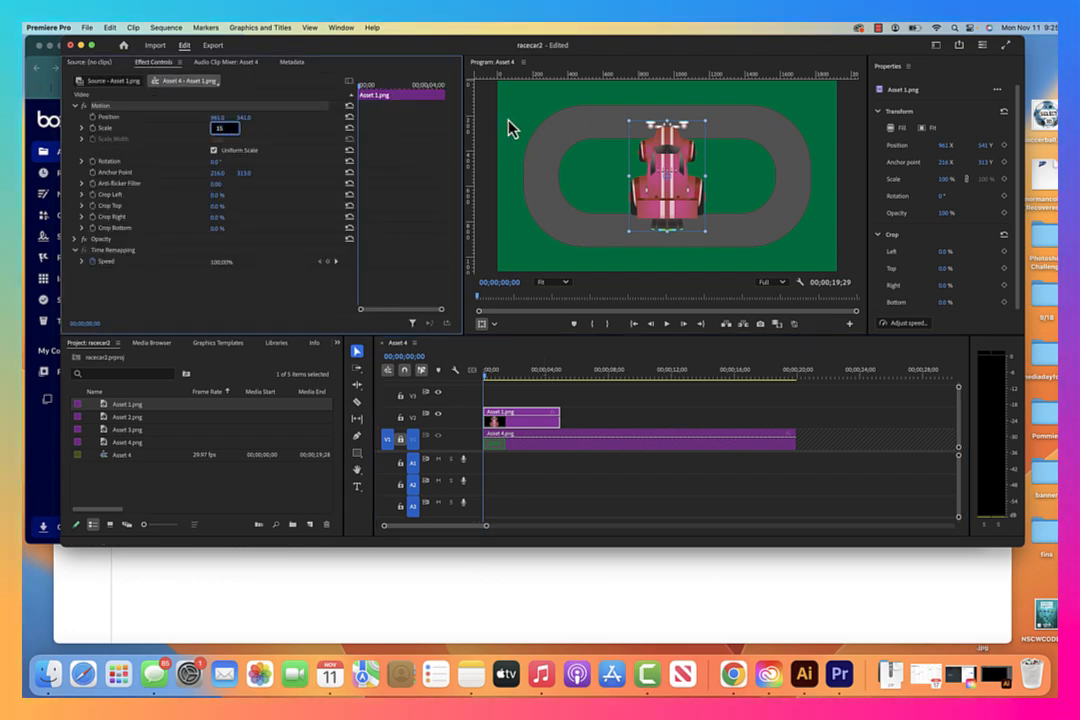
text(15)
key(Return)
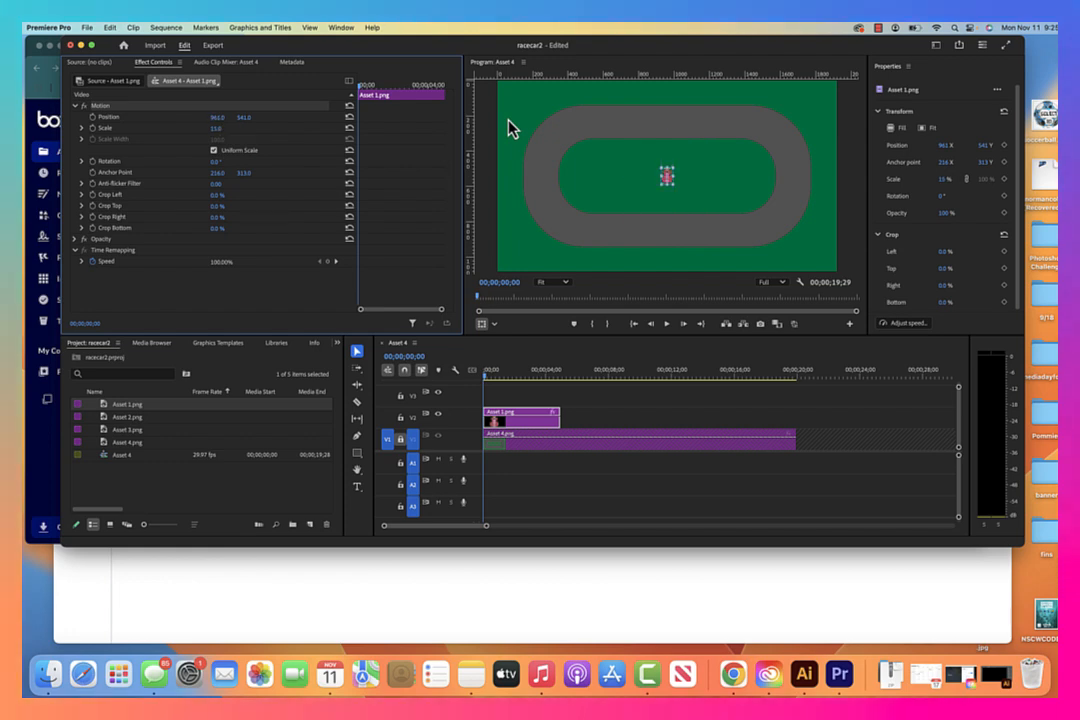
Step: Move the red car from the infield onto the track's lower straight, at about 908, 844, keeping its 15% scale
click(680, 190)
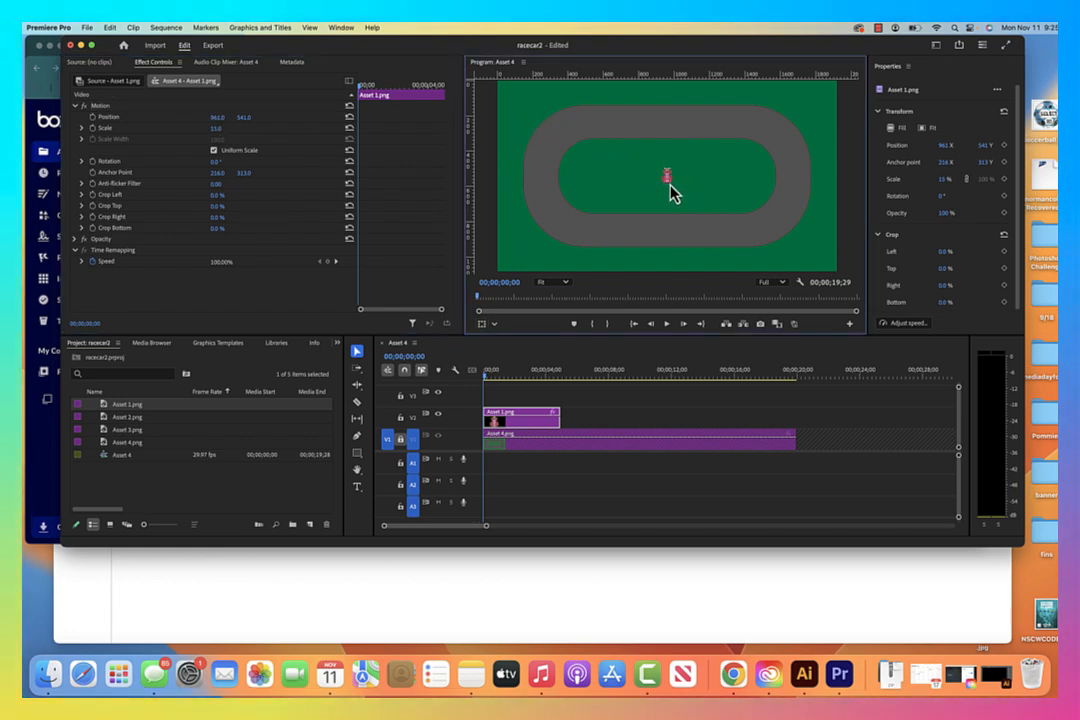
scroll(672, 192, up, 5)
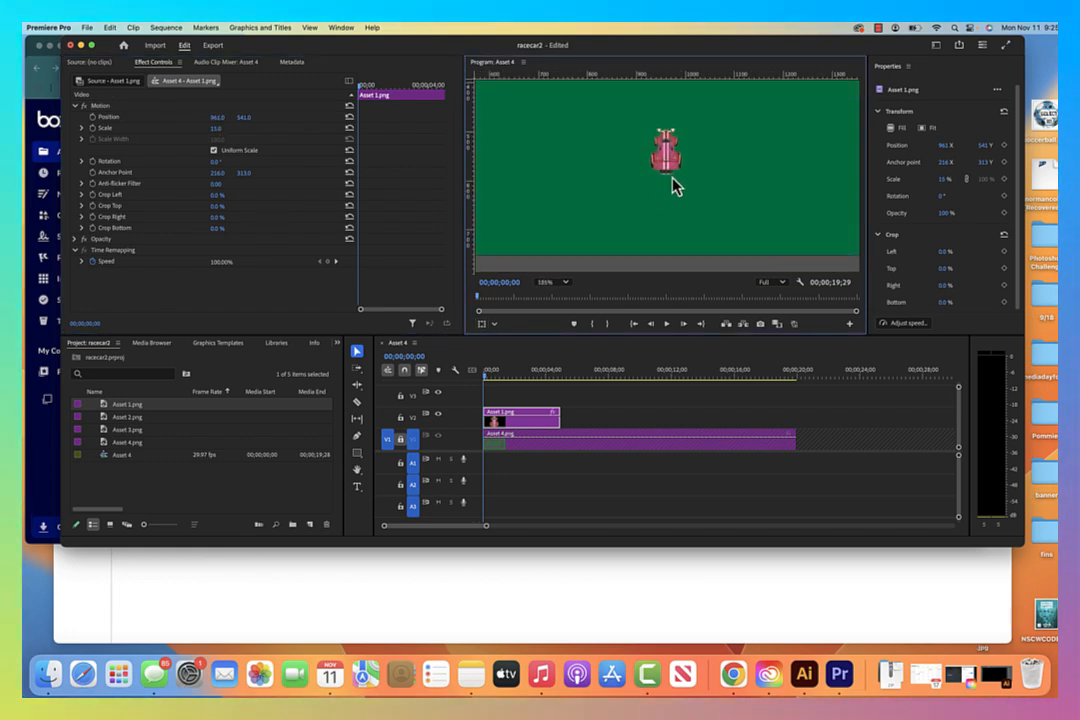
click(668, 170)
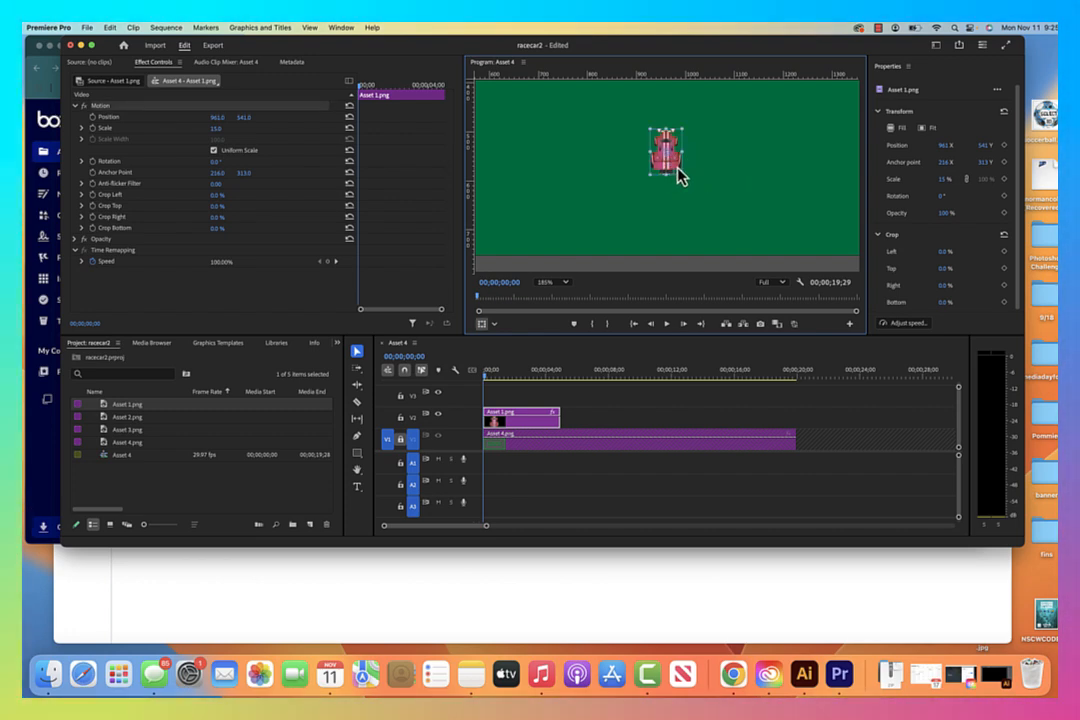
drag(677, 175, 664, 249)
scroll(675, 231, up, 2)
scroll(674, 231, down, 5)
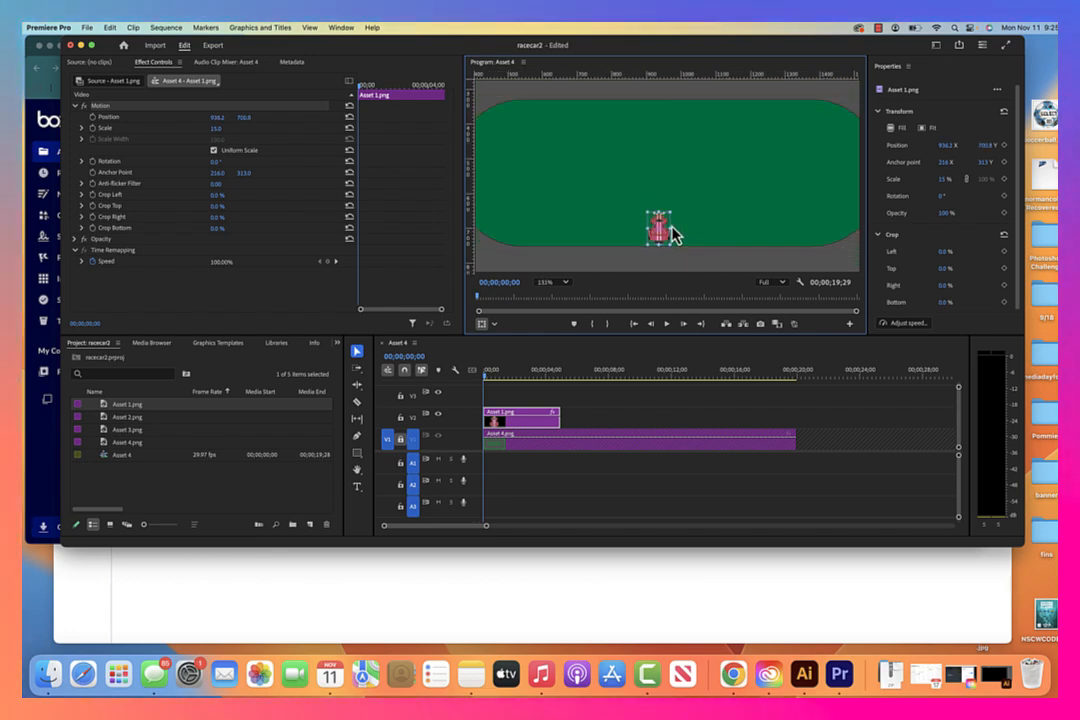
scroll(668, 239, down, 2)
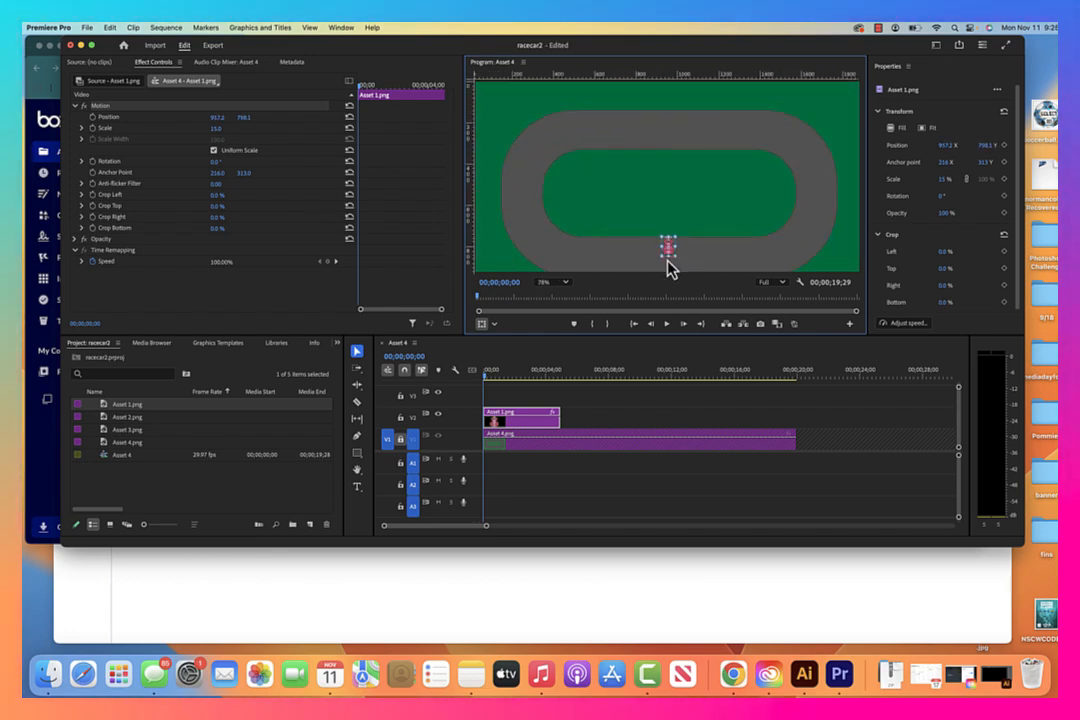
drag(669, 246, 680, 263)
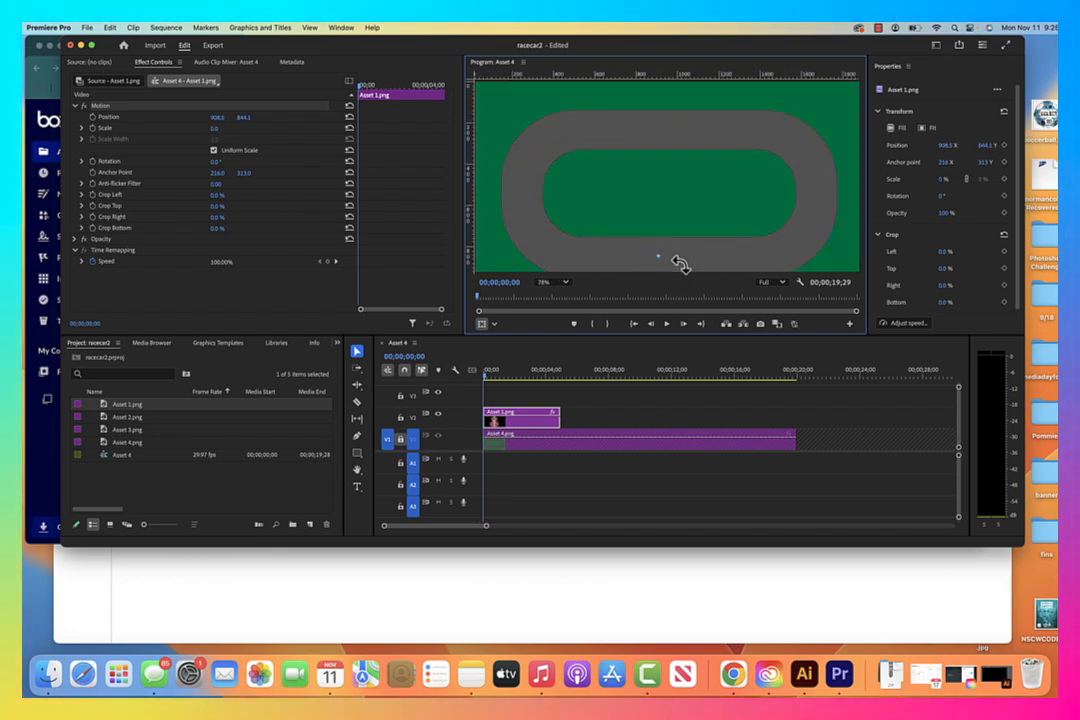
key(super+z)
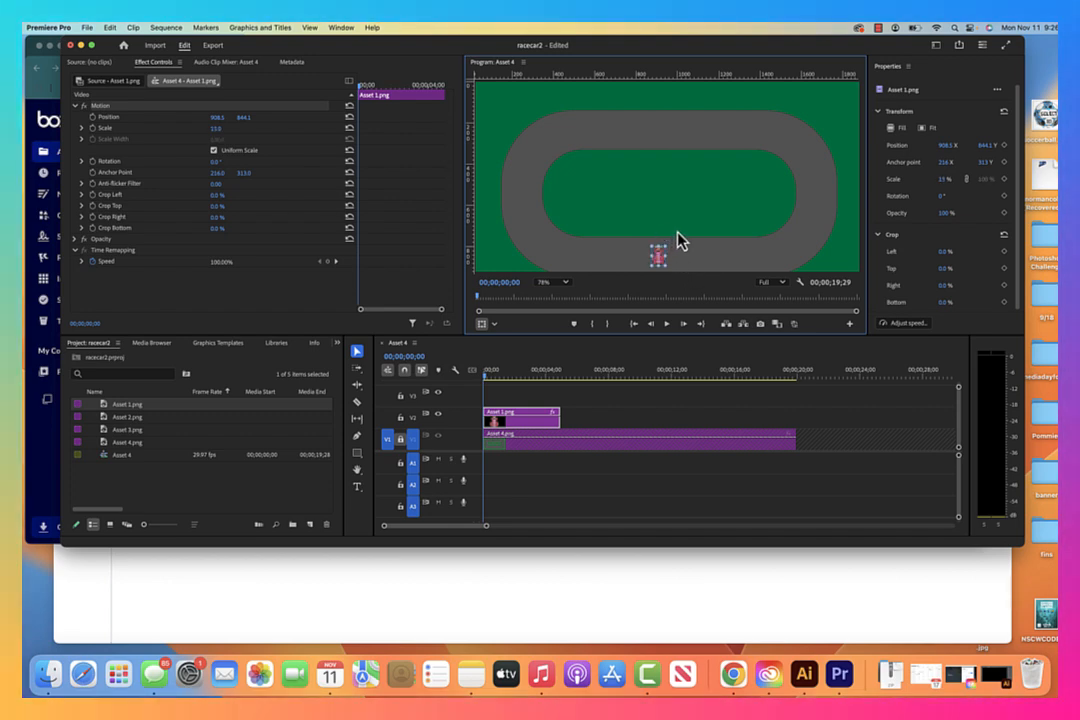
Step: Rotate the red car to about 90° so it faces along the lower straight and place it at about 919, 798
drag(667, 242, 690, 278)
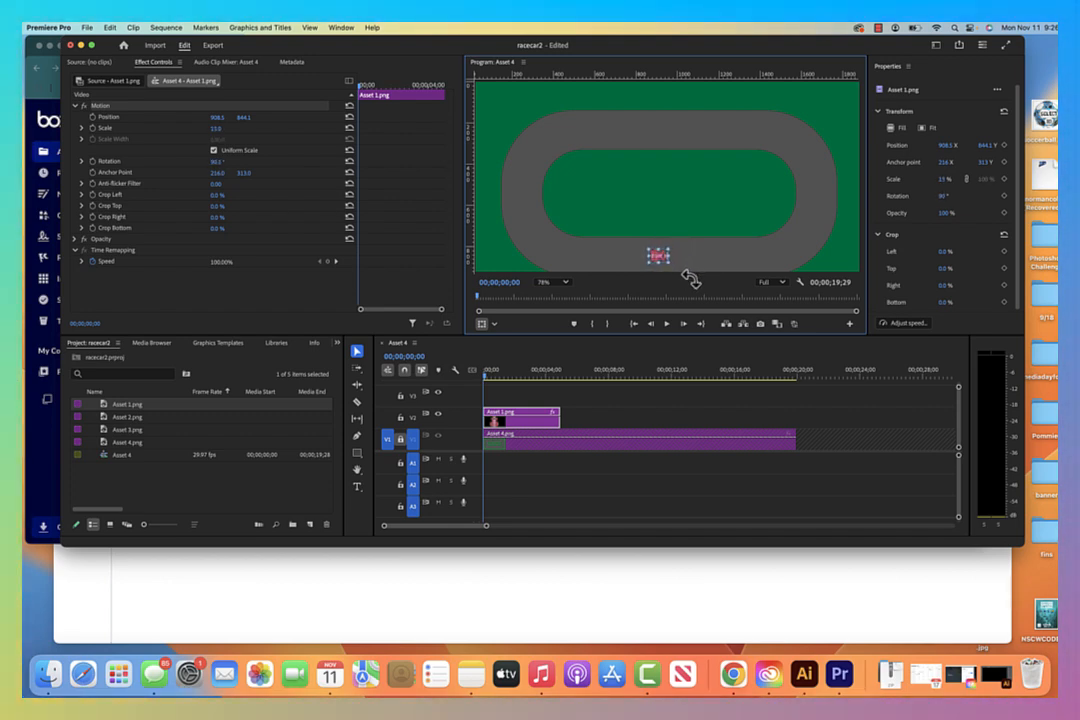
click(707, 232)
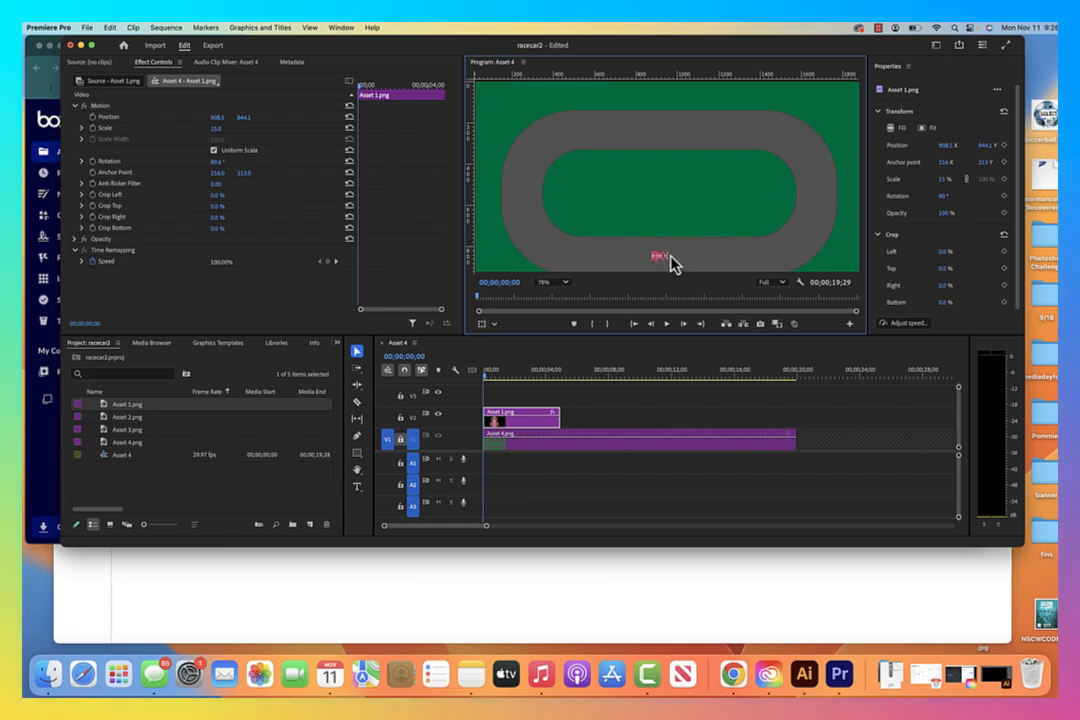
drag(661, 259, 661, 245)
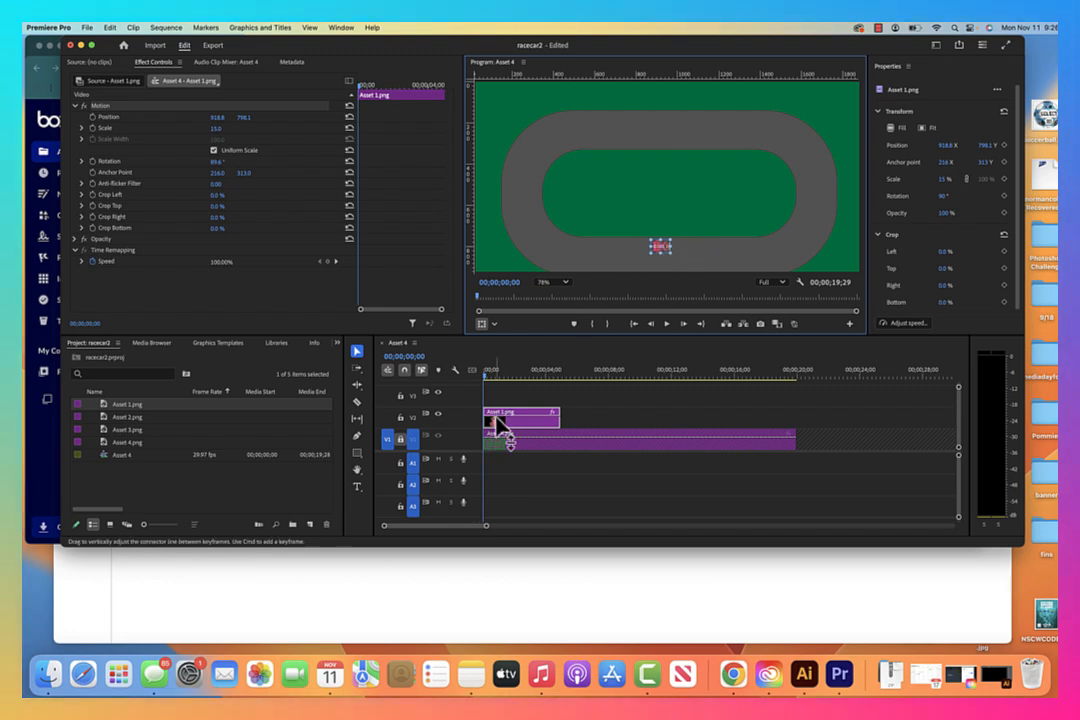
Step: Extend the Asset 1.png clip on track V2 to end with the racetrack clip at about 20 seconds
drag(485, 377, 497, 378)
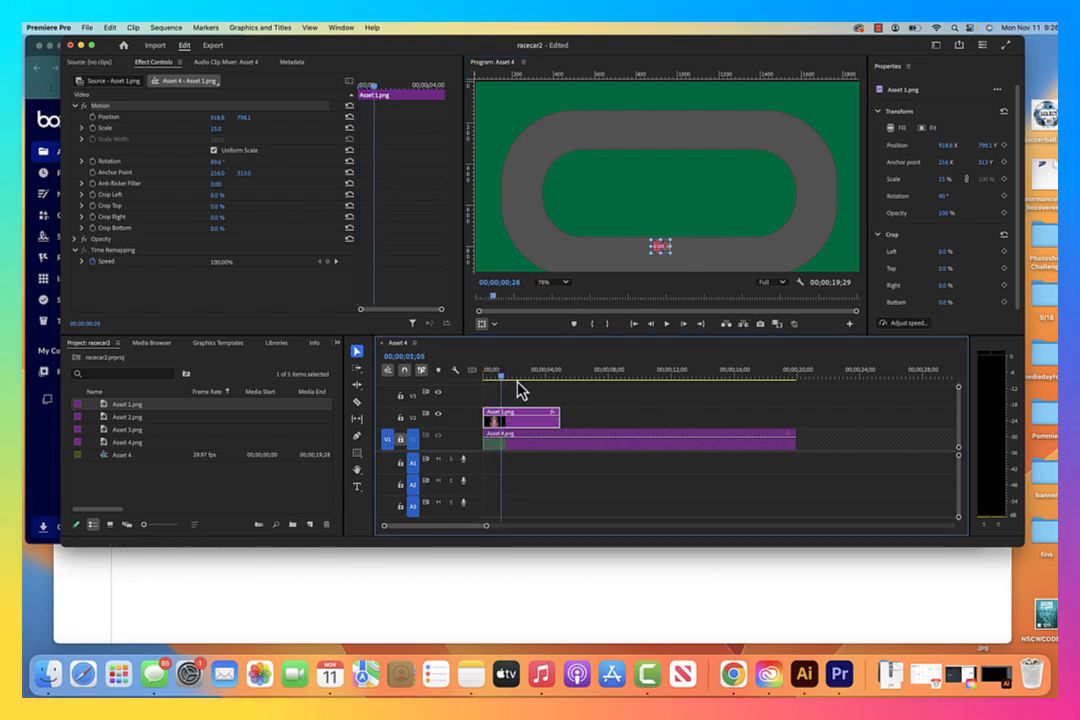
drag(585, 393, 477, 402)
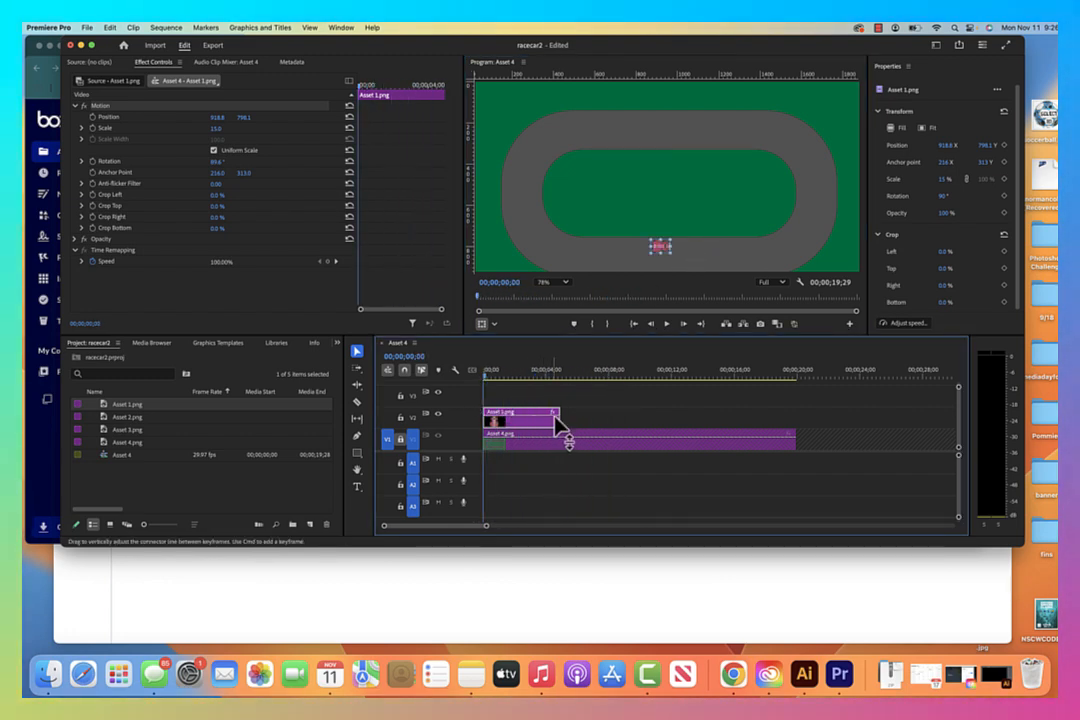
drag(565, 419, 796, 422)
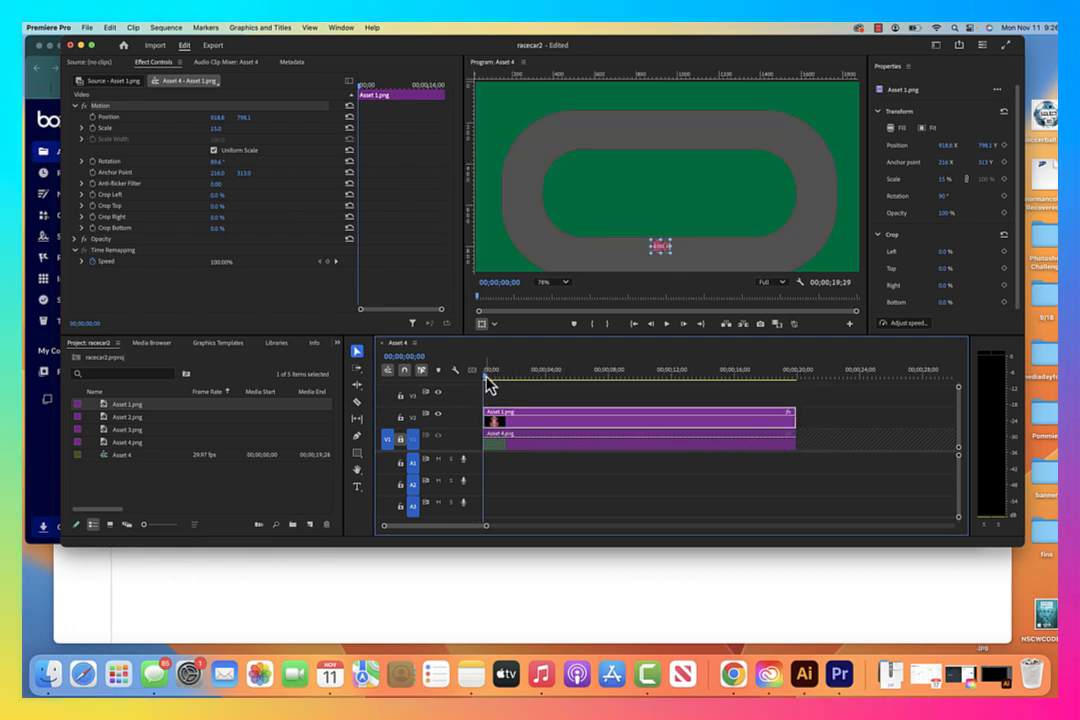
Step: Enable position and rotation keyframing for the red car at the start of the sequence
click(549, 377)
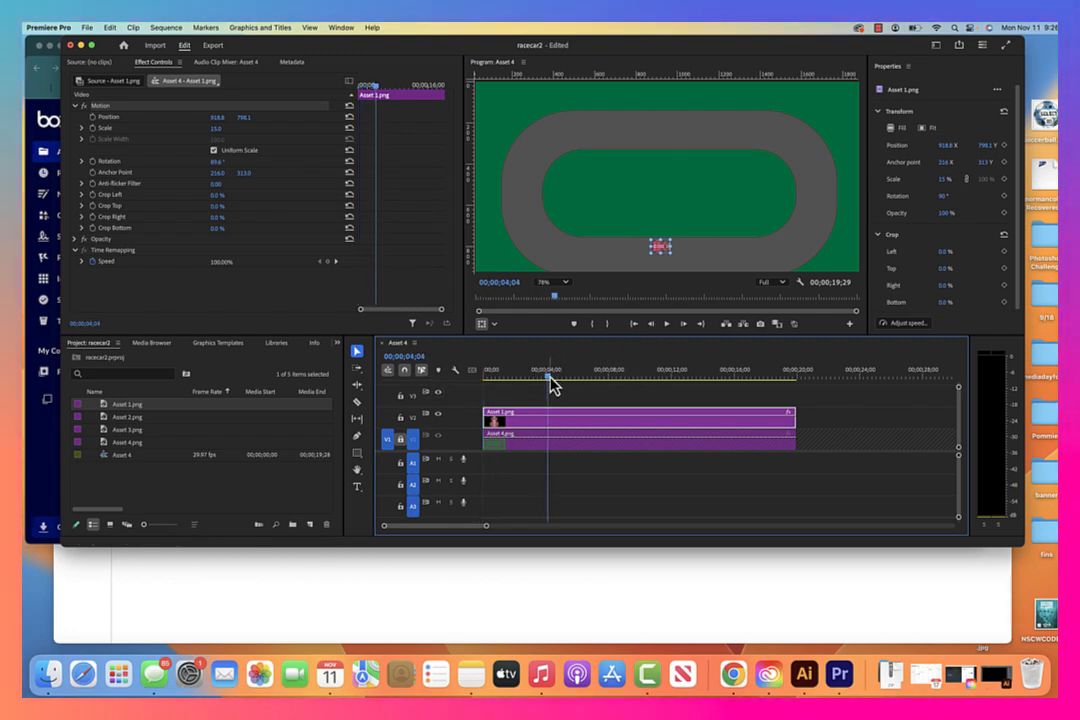
drag(527, 387, 415, 389)
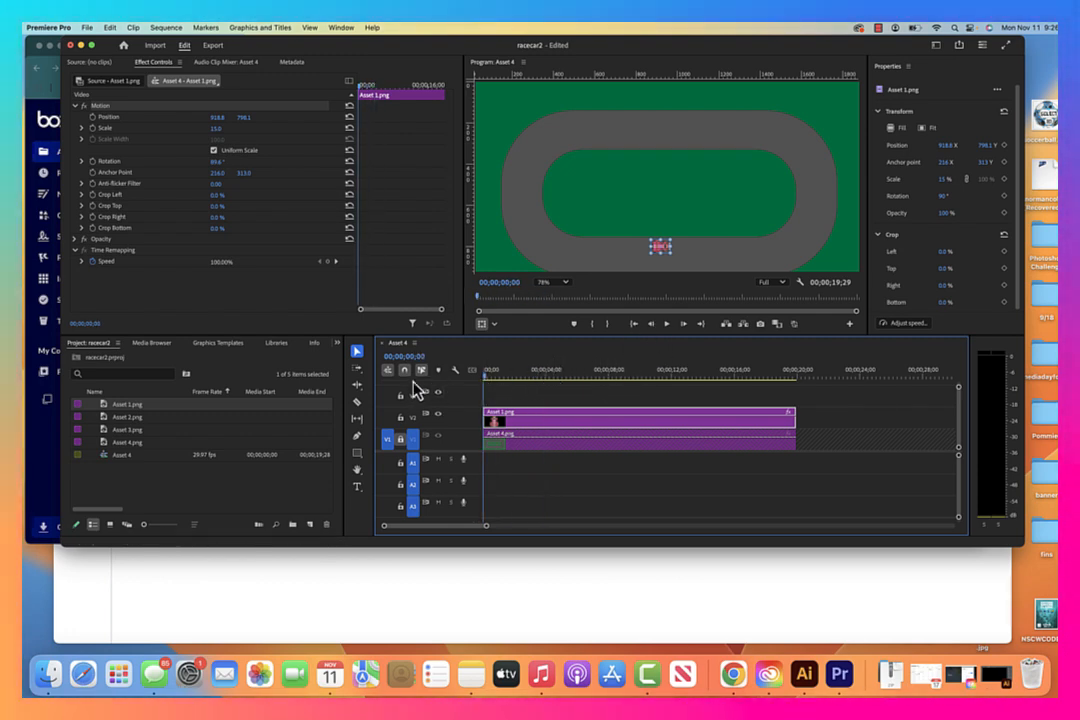
click(92, 117)
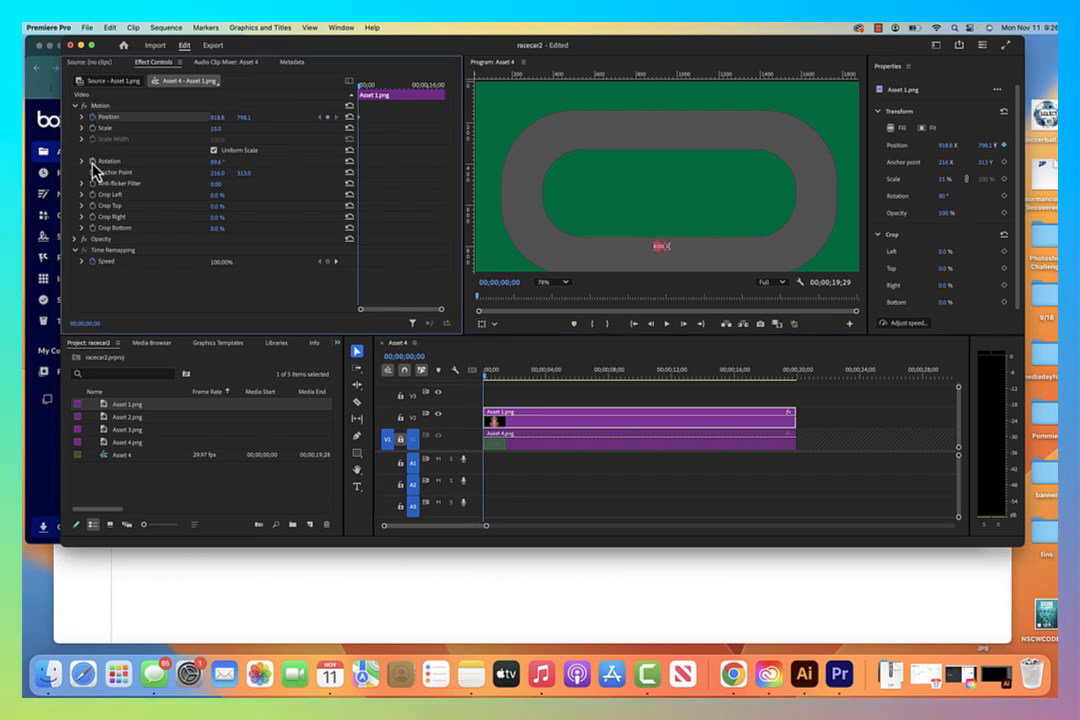
click(93, 161)
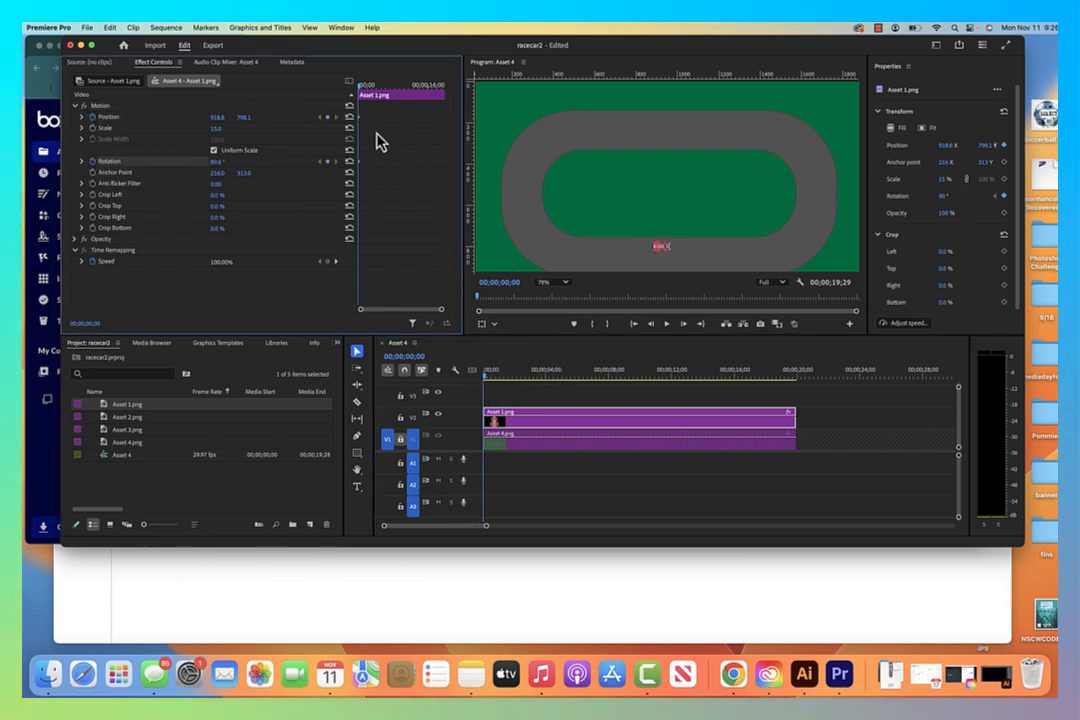
Step: Add a position keyframe at 4 seconds with the red car on the track's right-hand bend, at about 1697, 522
drag(489, 385, 552, 389)
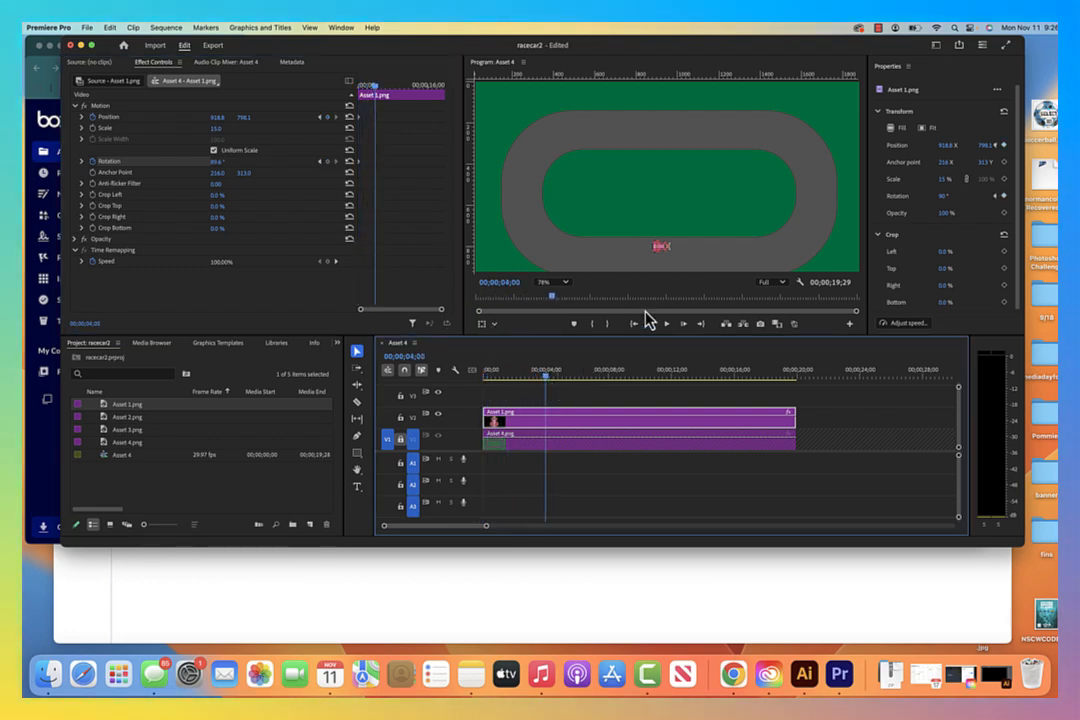
click(661, 248)
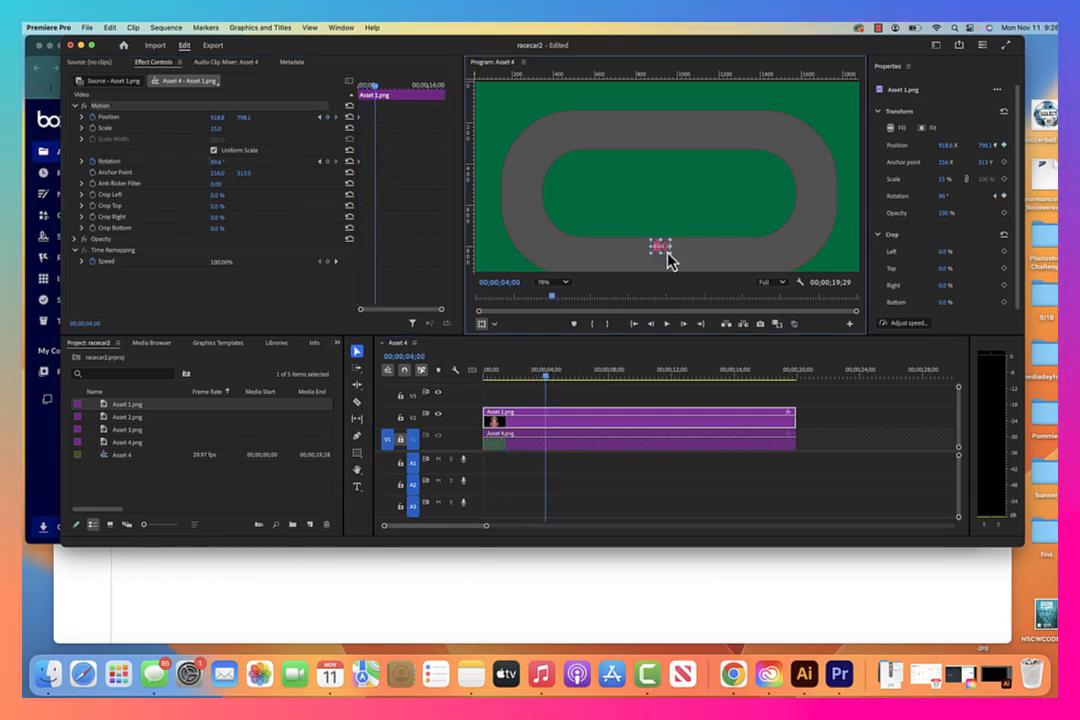
drag(666, 254, 829, 205)
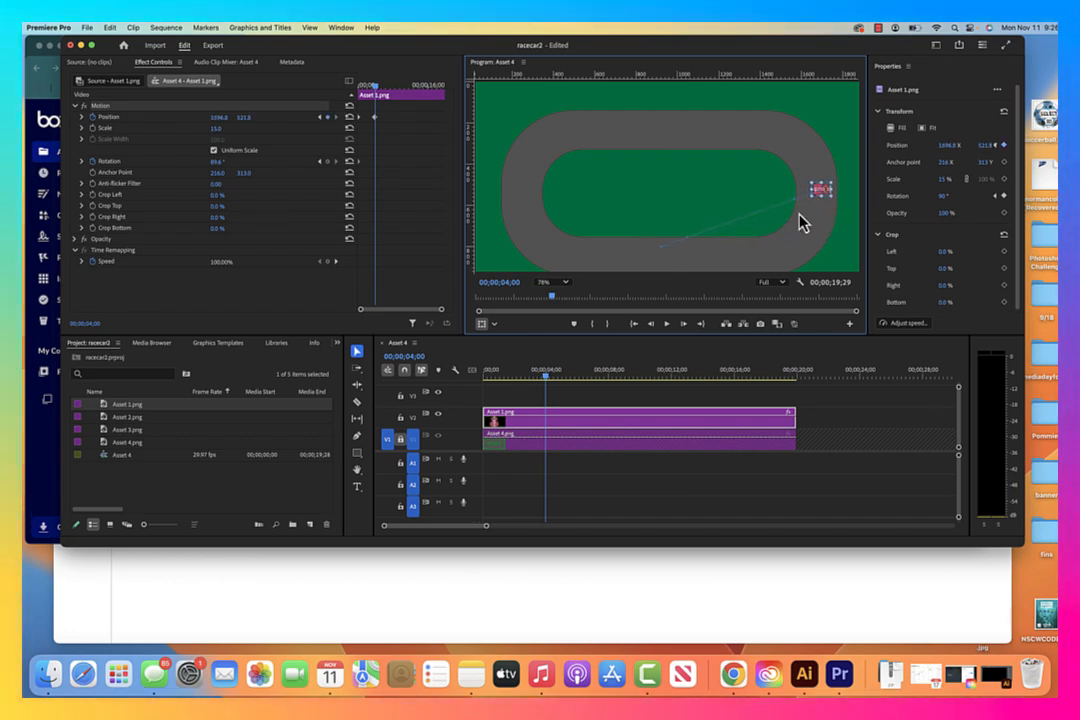
Step: Curve the red car's motion path between its first two position keyframes to follow the track's lower-right bend
click(688, 247)
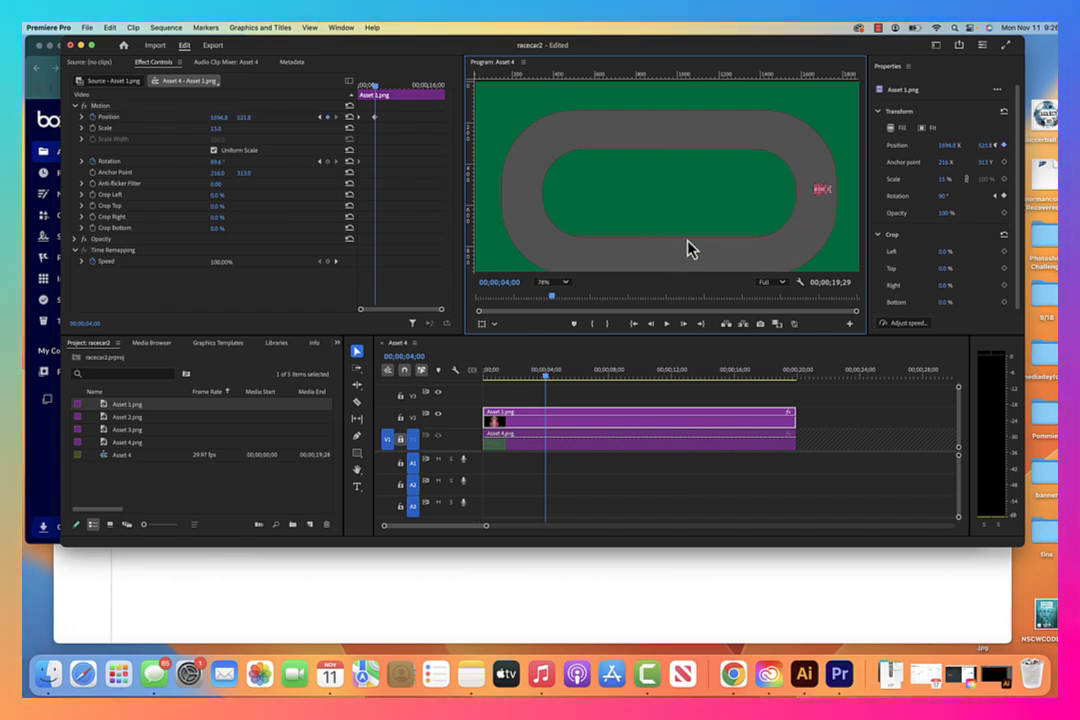
click(822, 194)
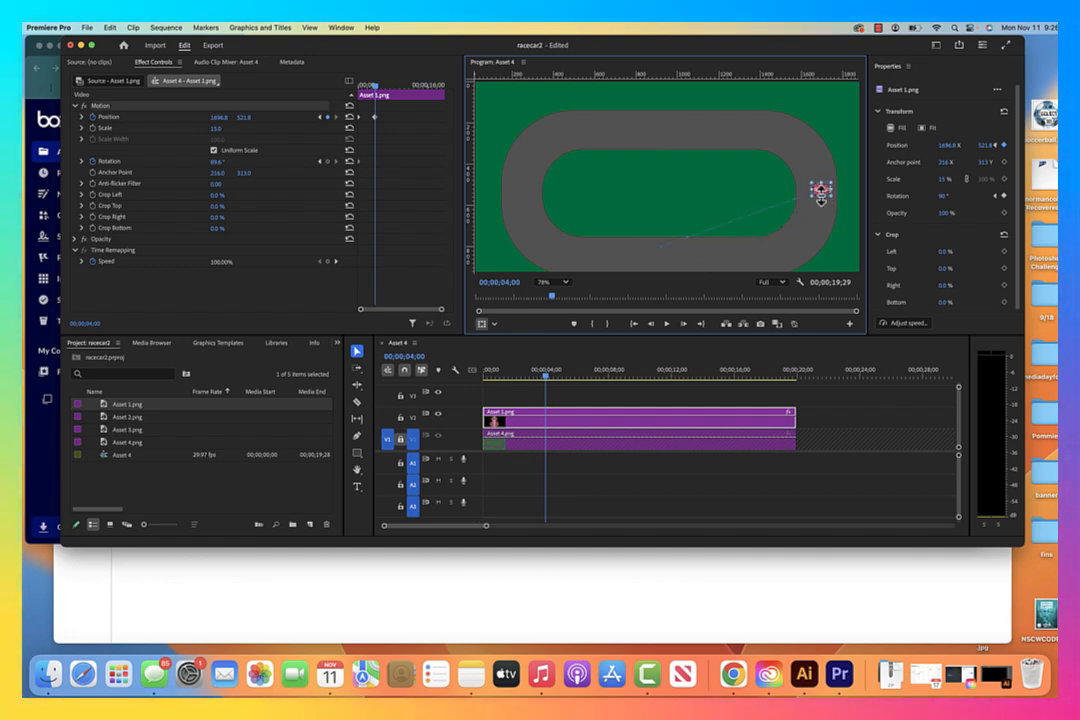
click(690, 247)
scroll(711, 251, up, 5)
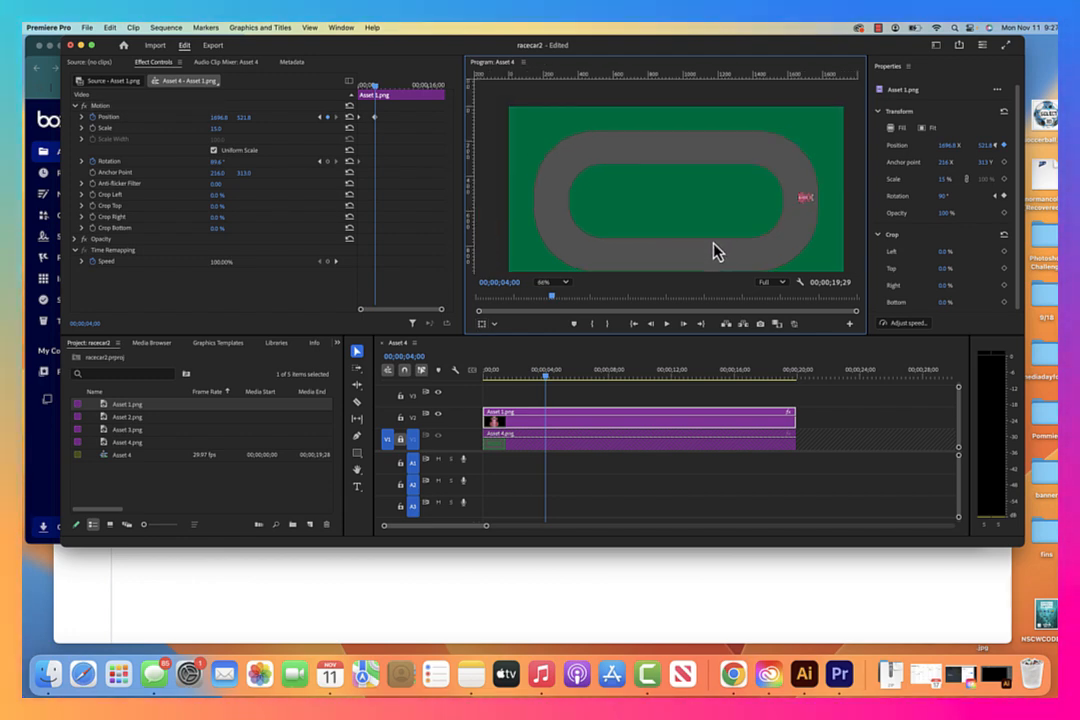
click(858, 172)
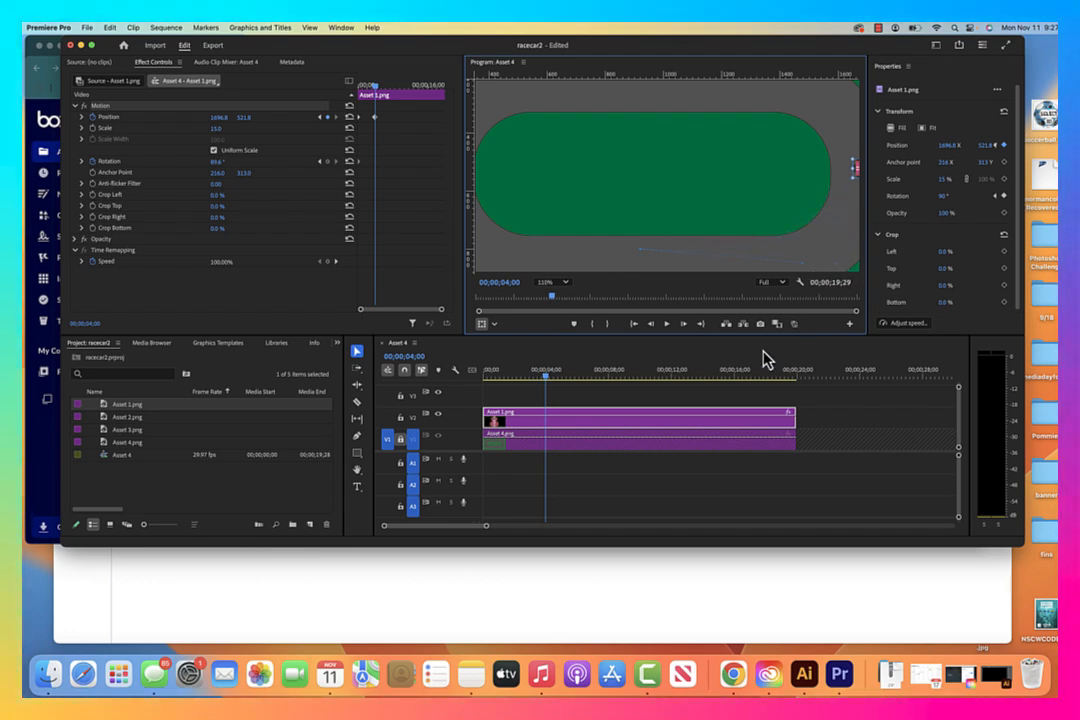
Step: Fit the whole frame in the preview and add a rotation keyframe of about 0° for the red car at 00;00;05;29
drag(550, 379, 577, 380)
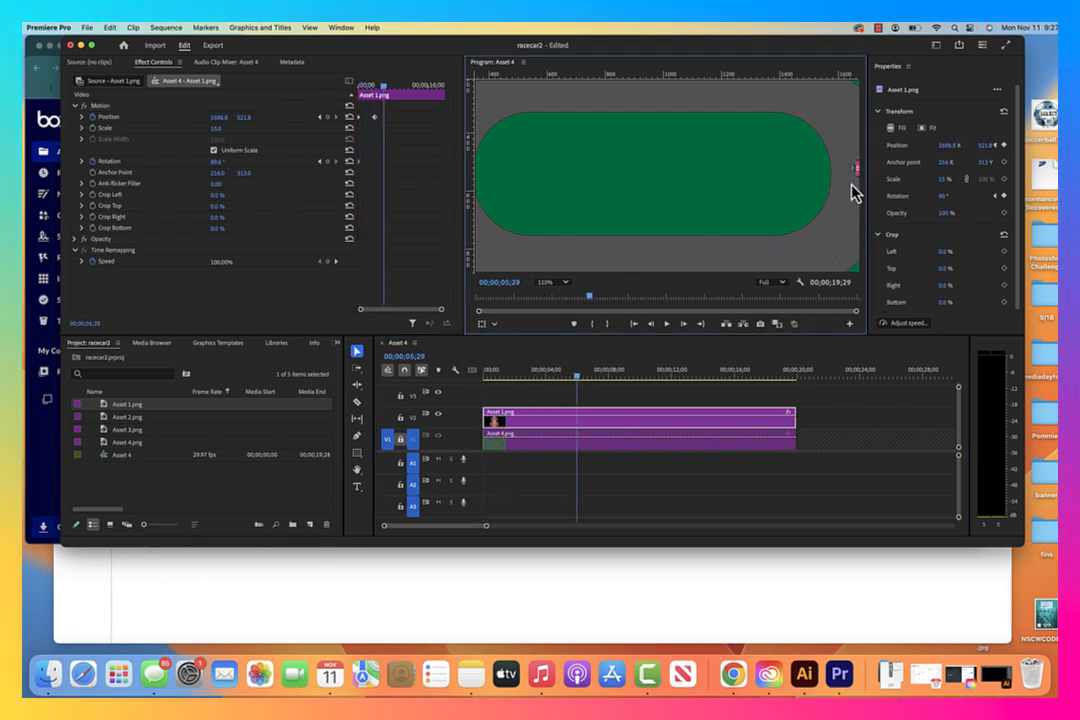
click(563, 284)
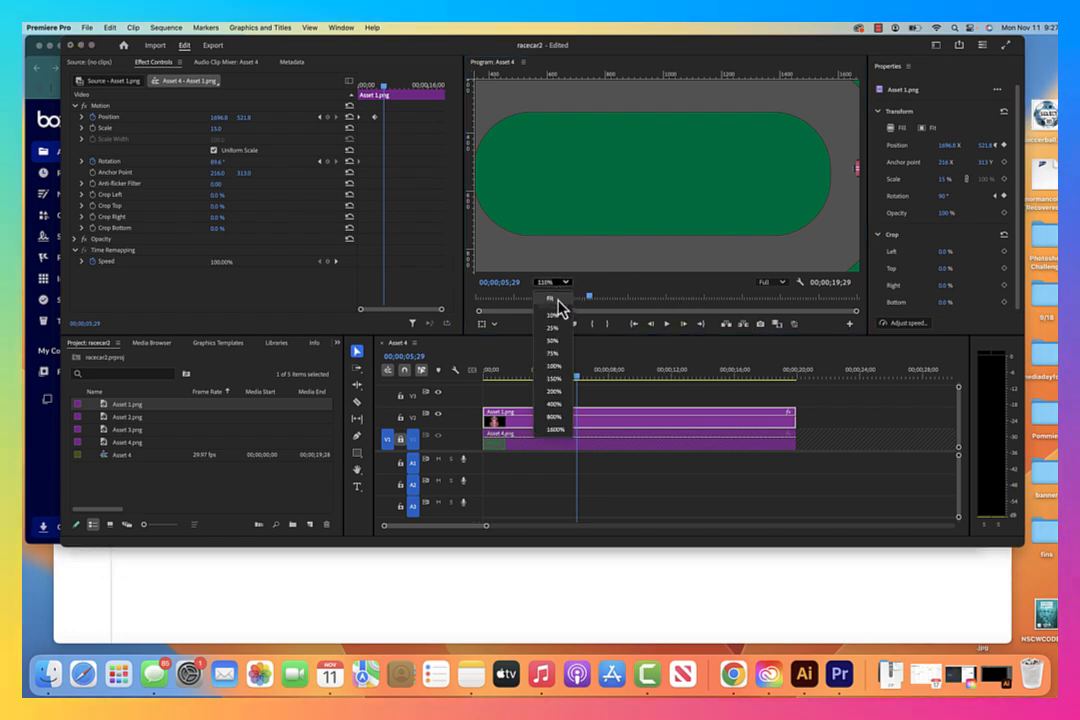
click(551, 299)
click(797, 180)
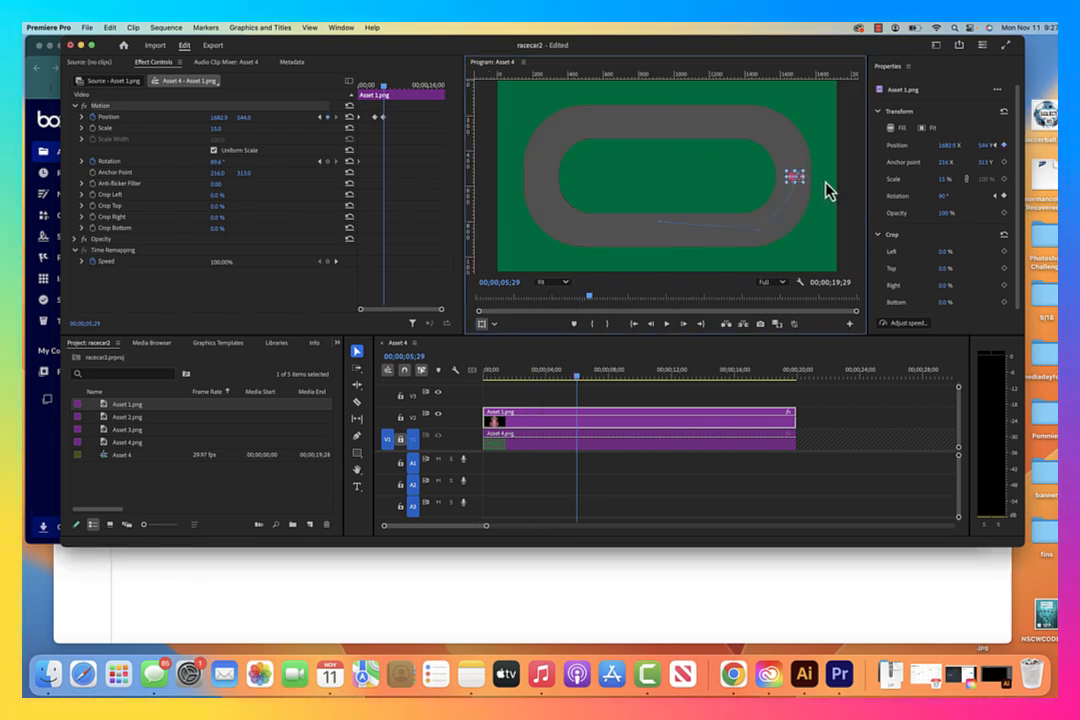
drag(810, 180, 812, 158)
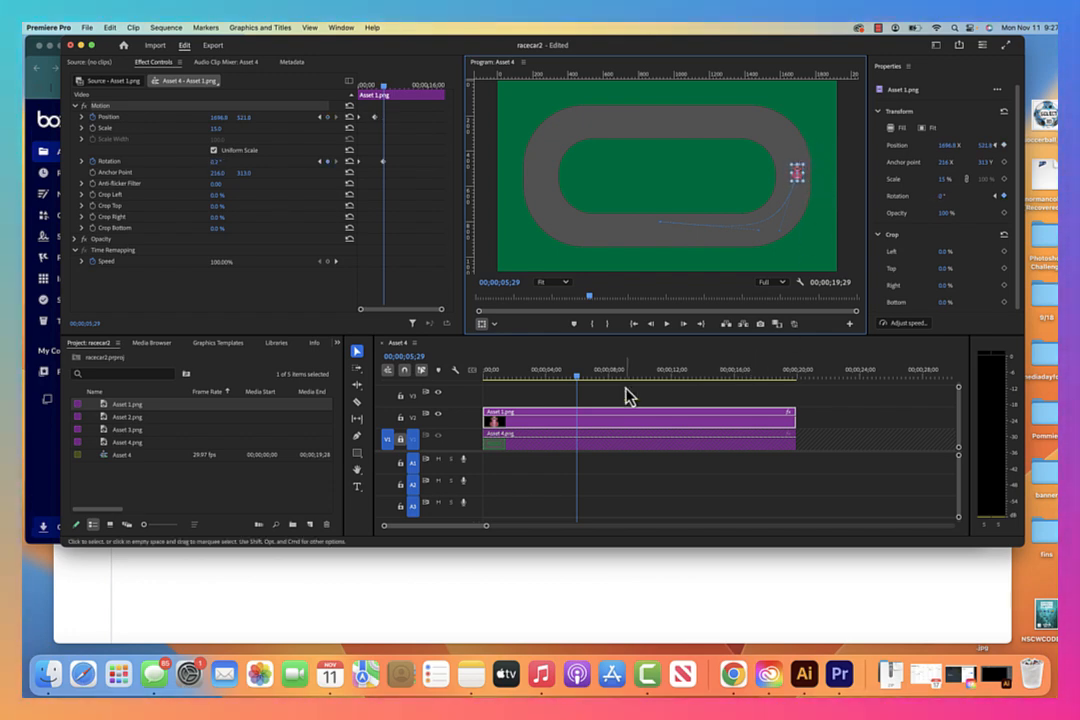
Step: At 00;00;09;27, keyframe the red car on the track's upper straight at about 971, 233, rotated to about -87°
click(584, 380)
drag(584, 380, 626, 384)
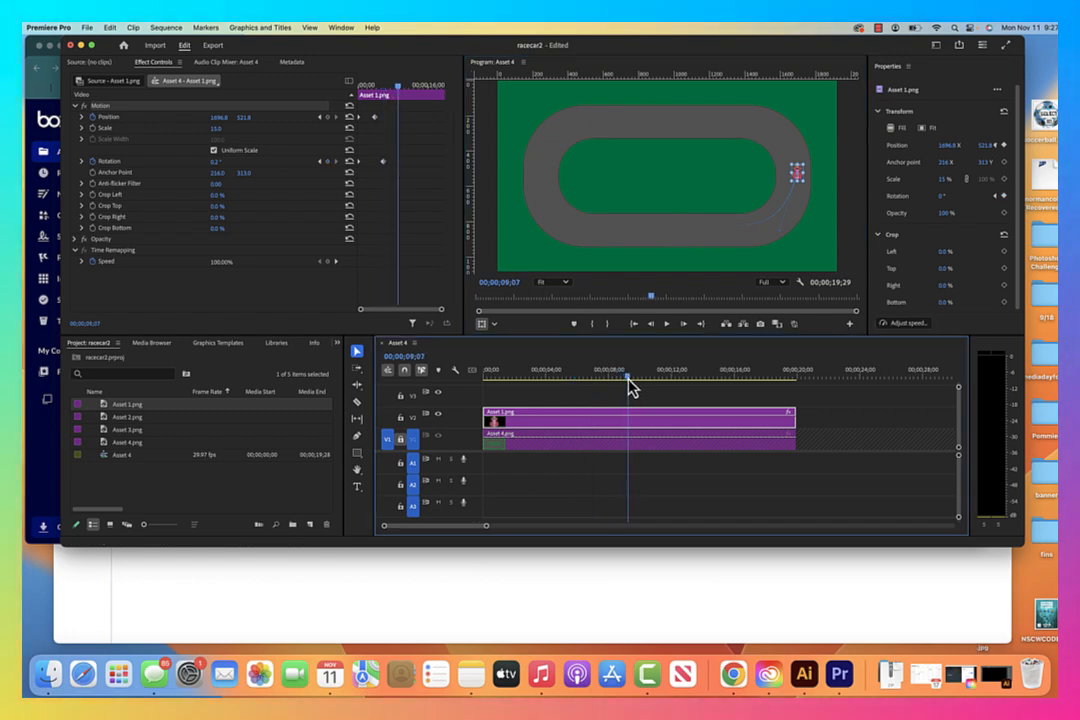
drag(640, 385, 641, 379)
click(803, 185)
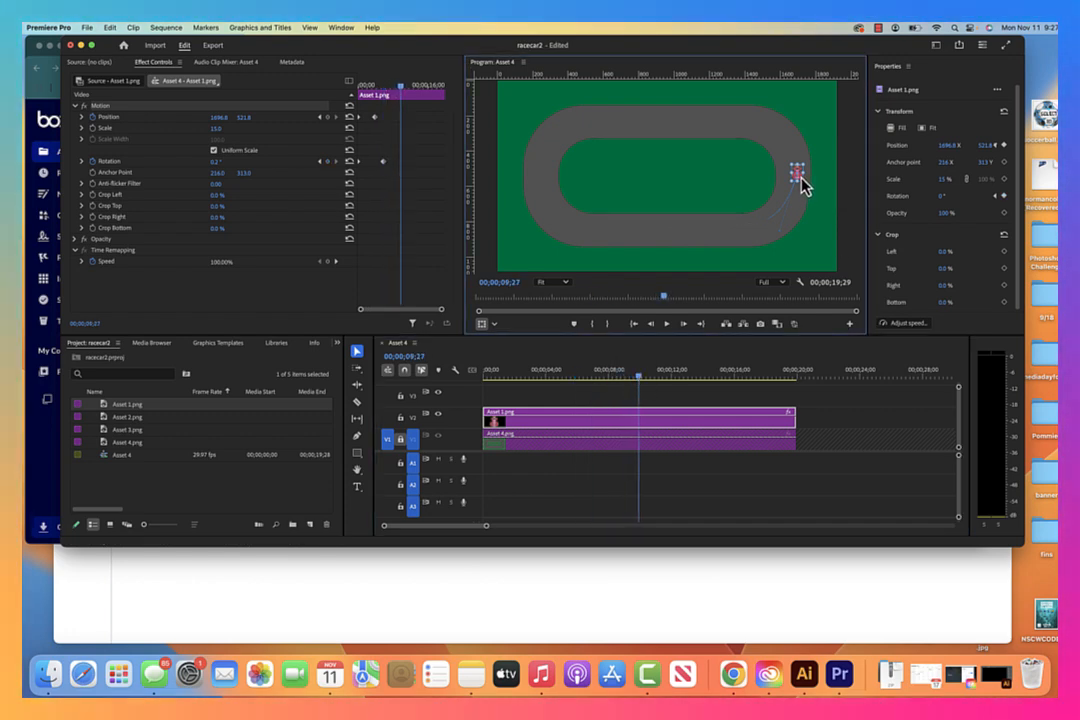
drag(803, 182, 690, 112)
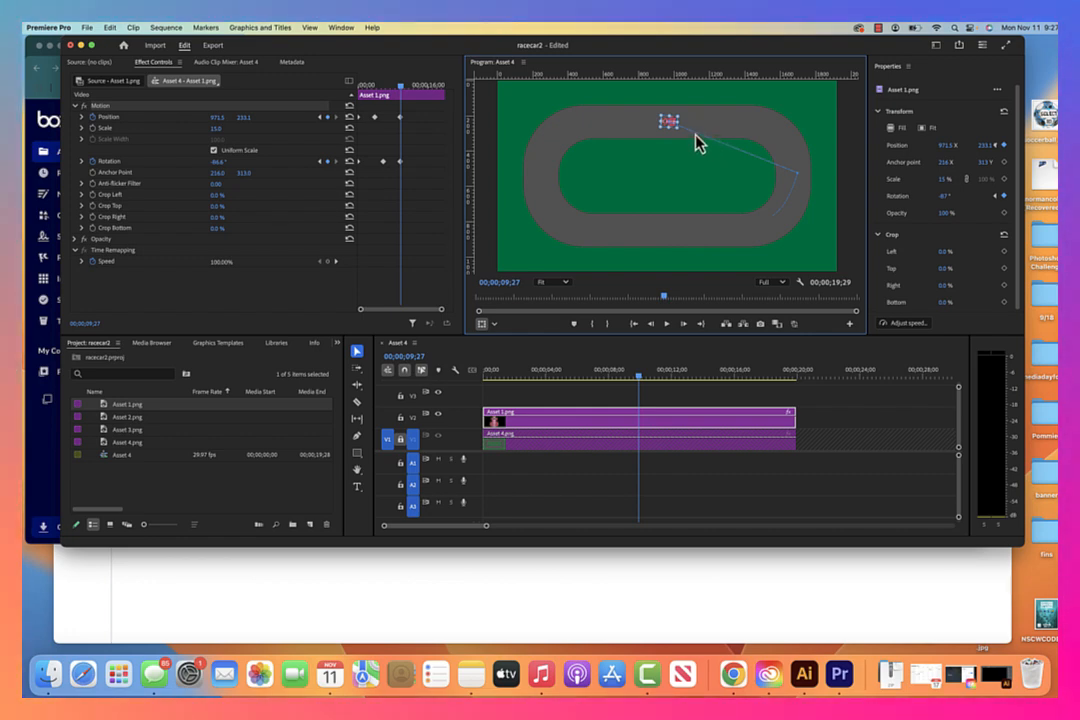
click(798, 175)
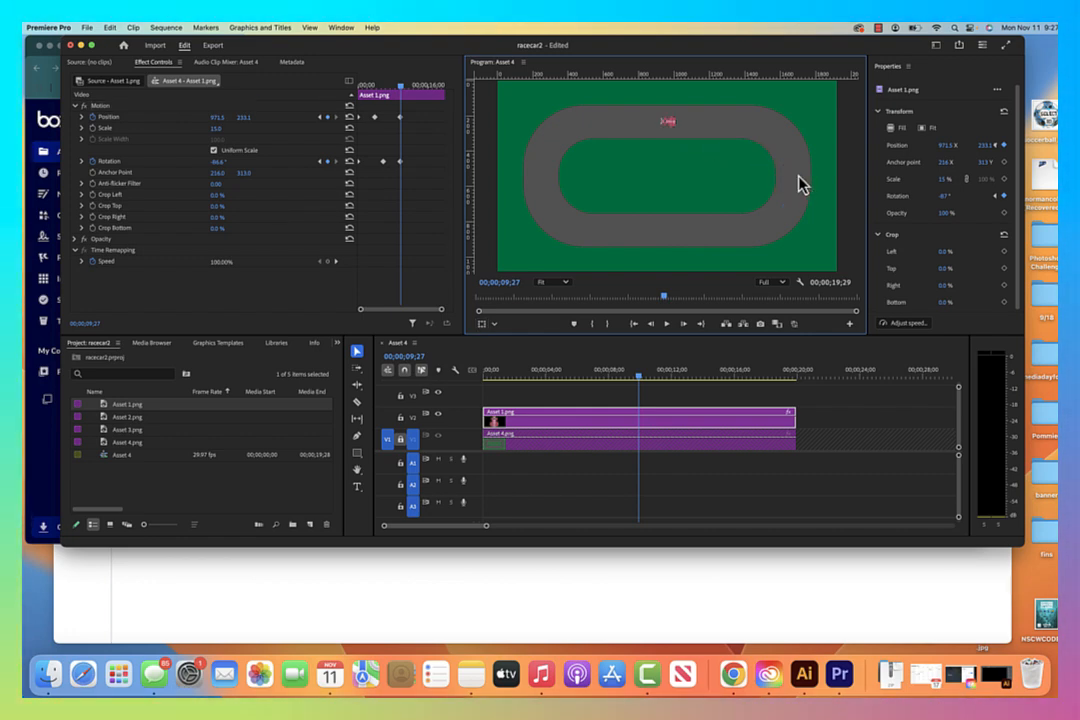
Step: Curve the red car's motion path between the right-hand bend and the upper straight to follow the track's upper-right bend
click(672, 125)
scroll(770, 178, down, 1)
scroll(776, 180, down, 5)
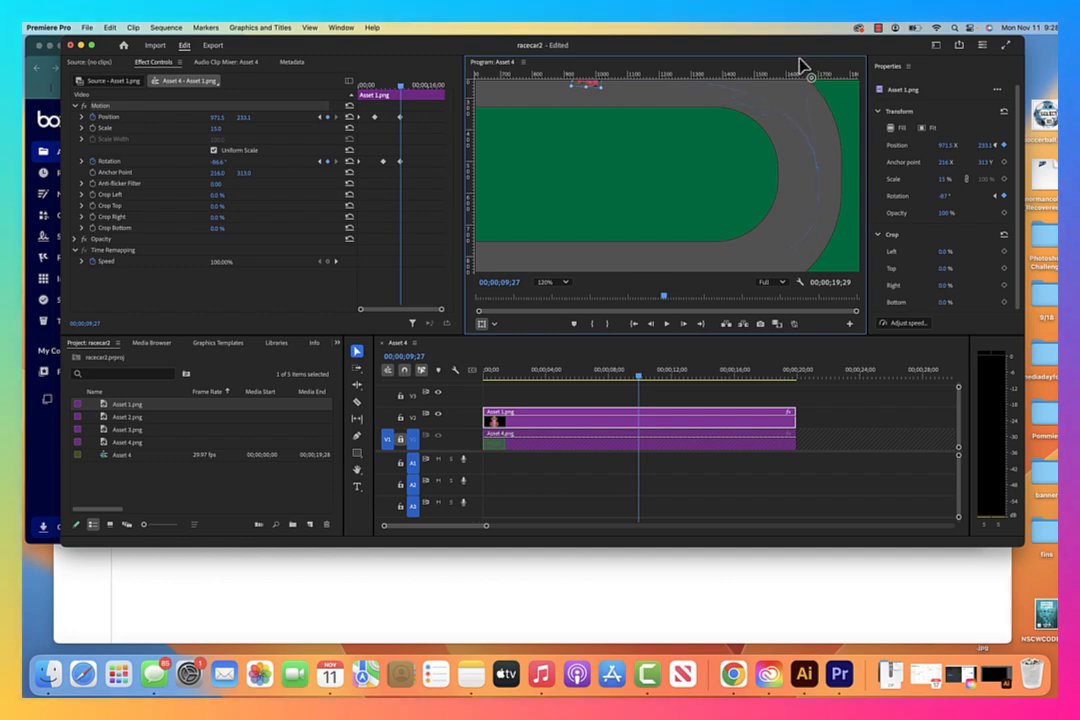
scroll(806, 140, down, 5)
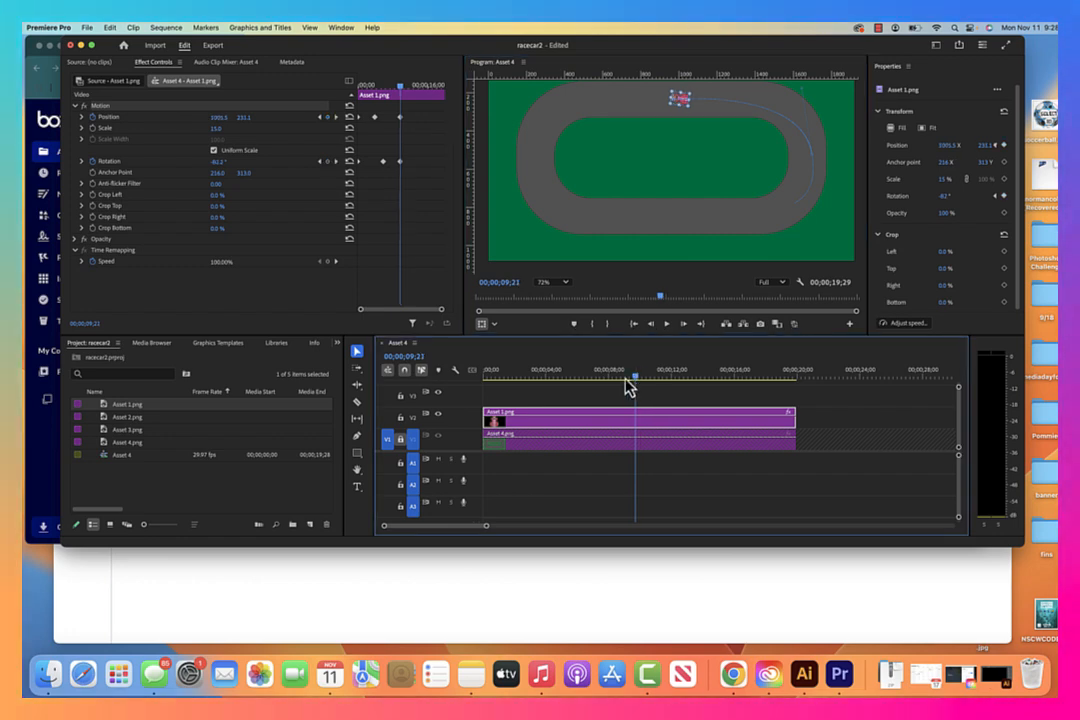
Step: Play the animation from the start and move the red car's middle rotation keyframe earlier to line up with its second position keyframe
key(Home)
key(space)
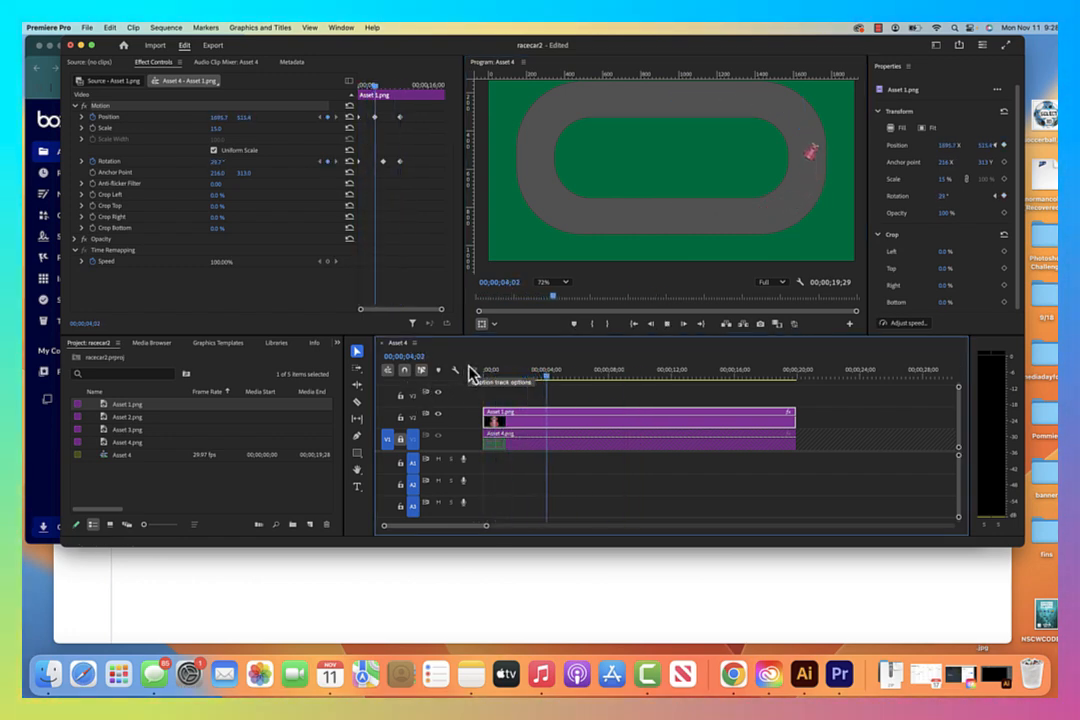
key(space)
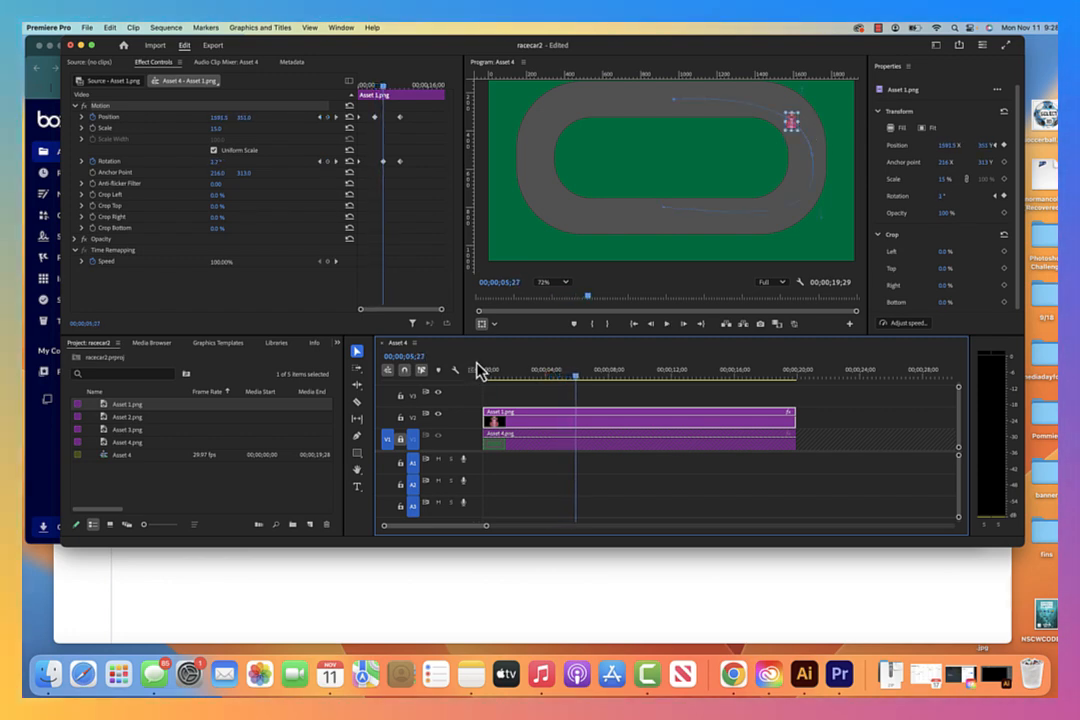
click(580, 379)
drag(580, 381, 574, 381)
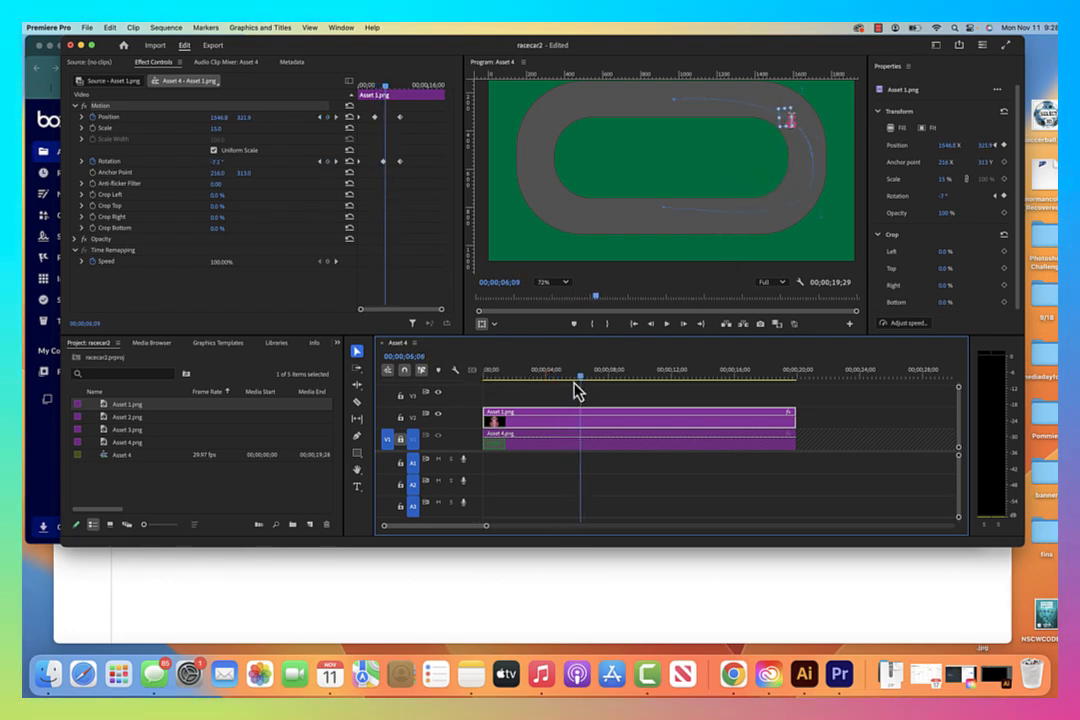
drag(385, 161, 376, 163)
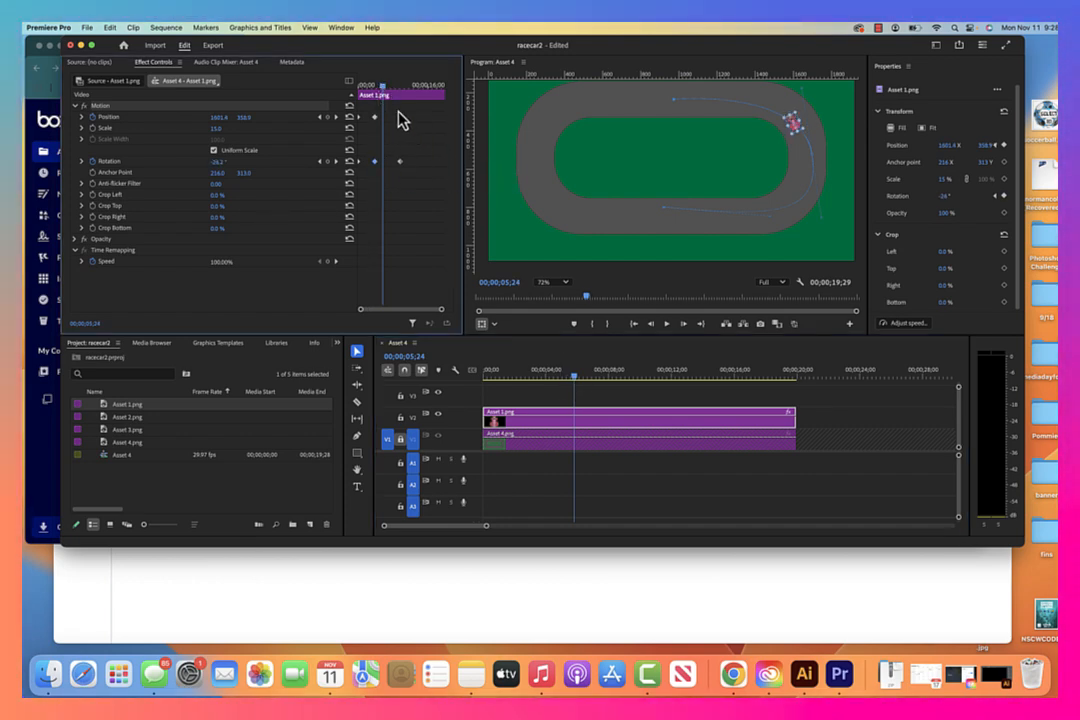
Step: At 00;00;15;16, keyframe the red car on the track's left-hand bend at about 231, 479, rotated to about -179°
mouse_move(388, 93)
mouse_down()
mouse_move(345, 96)
mouse_move(407, 101)
mouse_up()
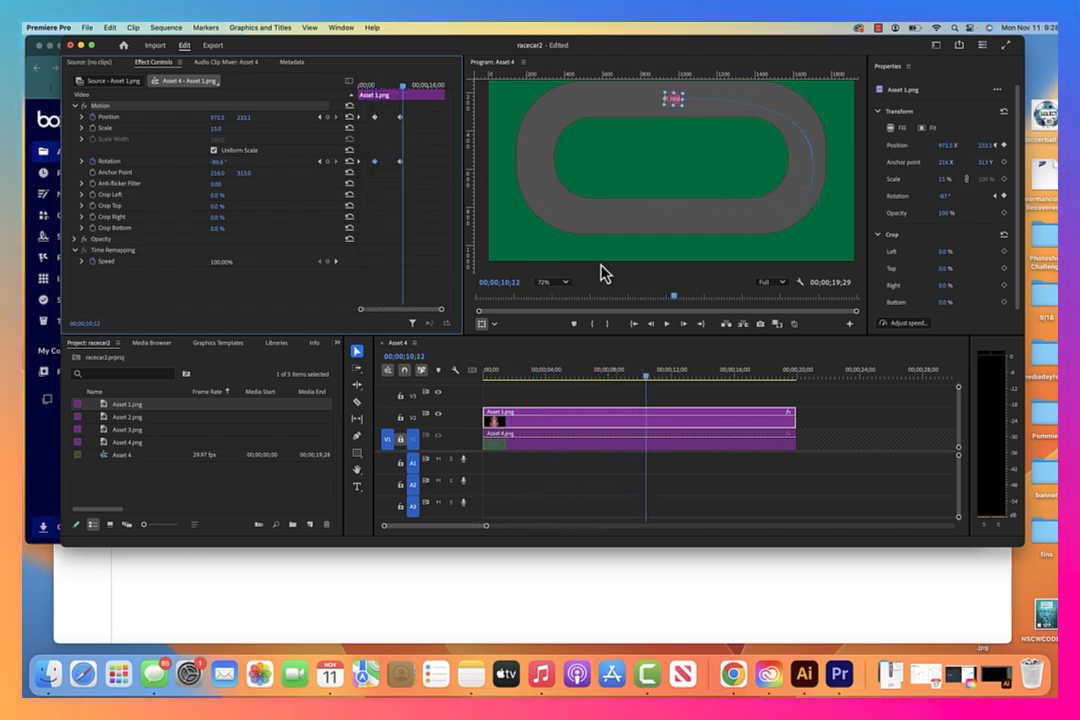
drag(647, 385, 727, 386)
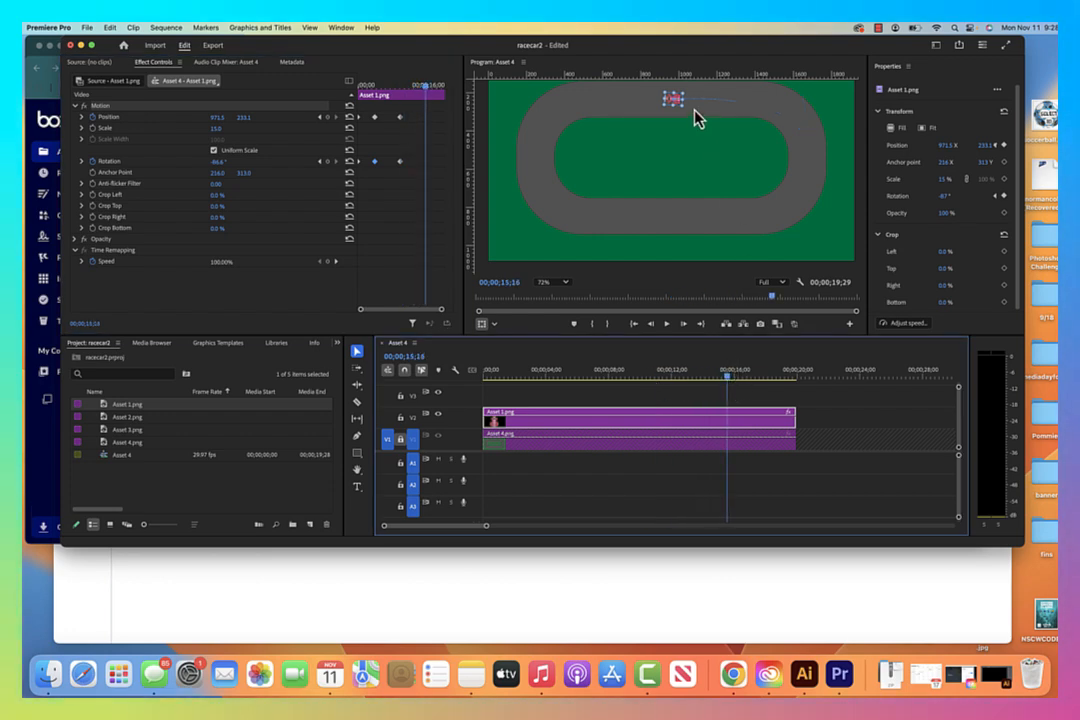
mouse_move(680, 113)
mouse_down()
mouse_move(550, 145)
mouse_move(535, 165)
mouse_up()
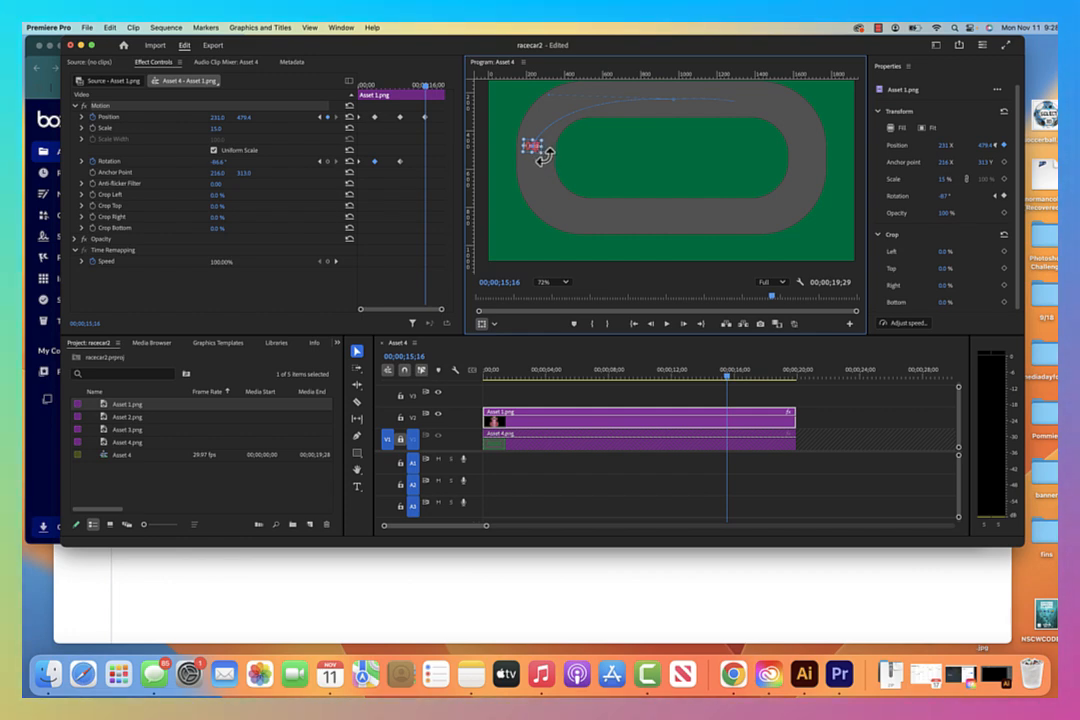
drag(545, 127, 542, 134)
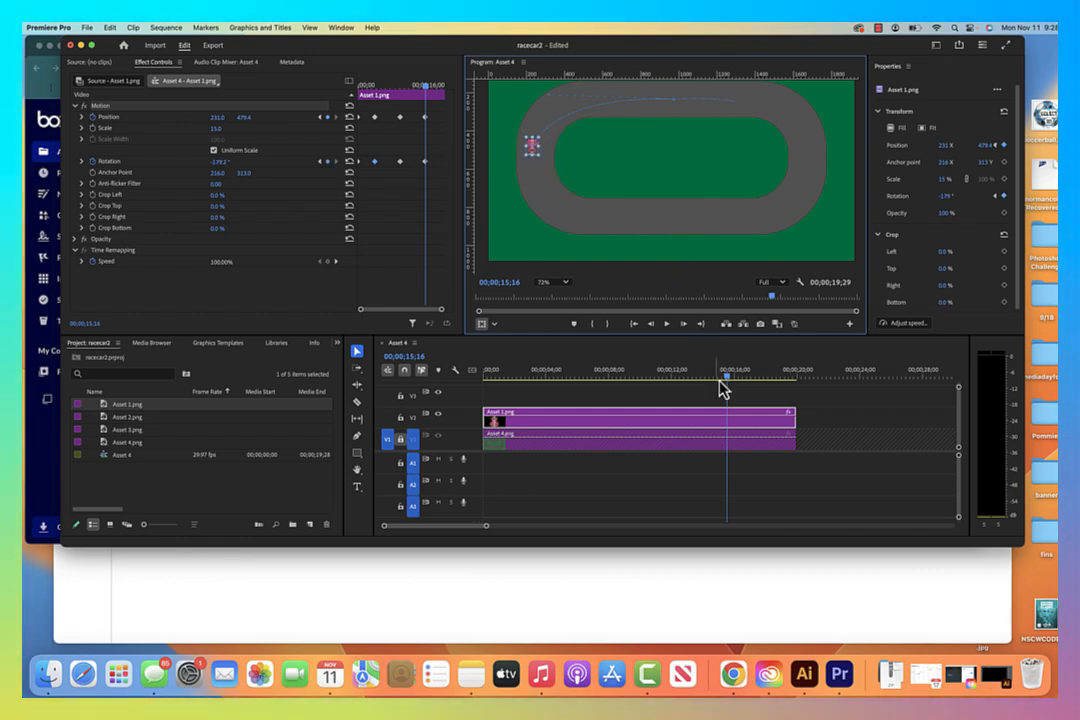
Step: At 00;00;19;21, keyframe the red car on the lower straight at about 982, 850, rotated to about -279°, curving its path around the lower-left bend
drag(729, 381, 793, 388)
drag(531, 150, 530, 152)
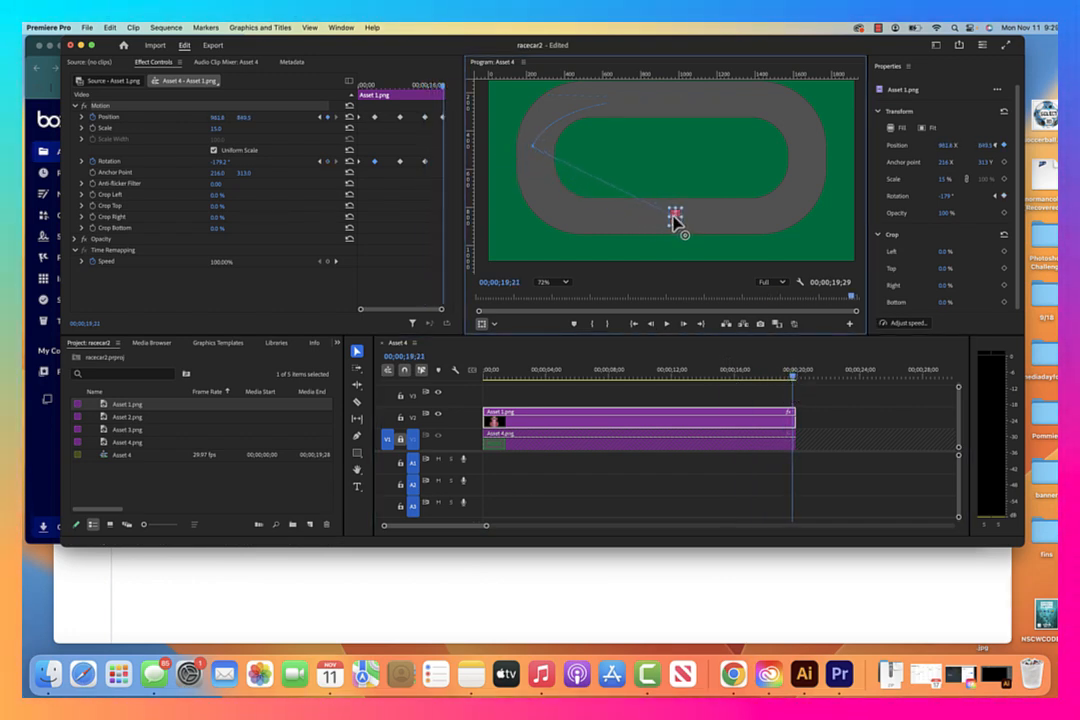
drag(533, 155, 528, 253)
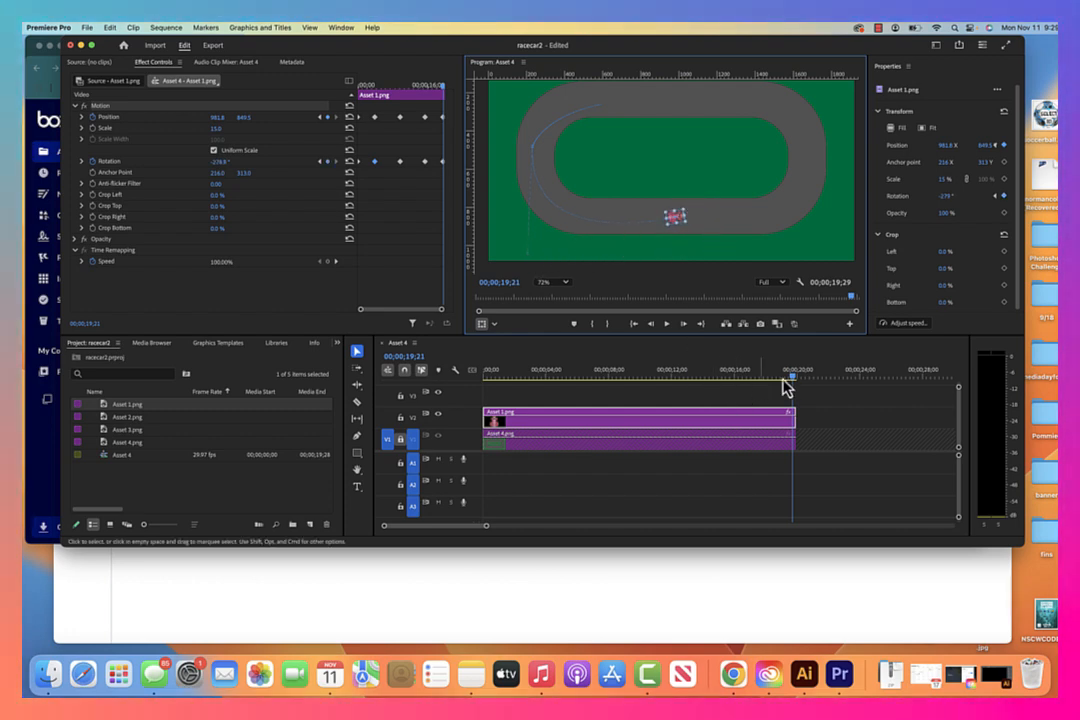
Step: Shift the red car's position and rotation keyframes earlier to speed up the lap, with the left-hand-bend pair at about 00;00;08;16, and play it back
drag(796, 376, 363, 382)
key(space)
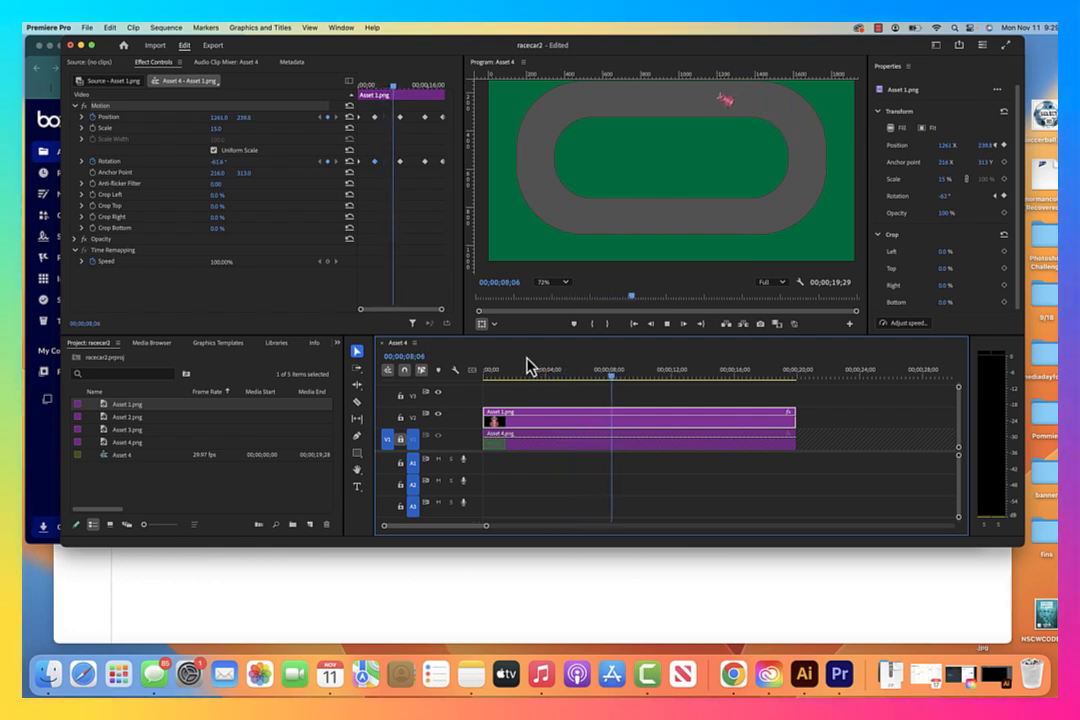
click(375, 117)
drag(384, 183, 372, 172)
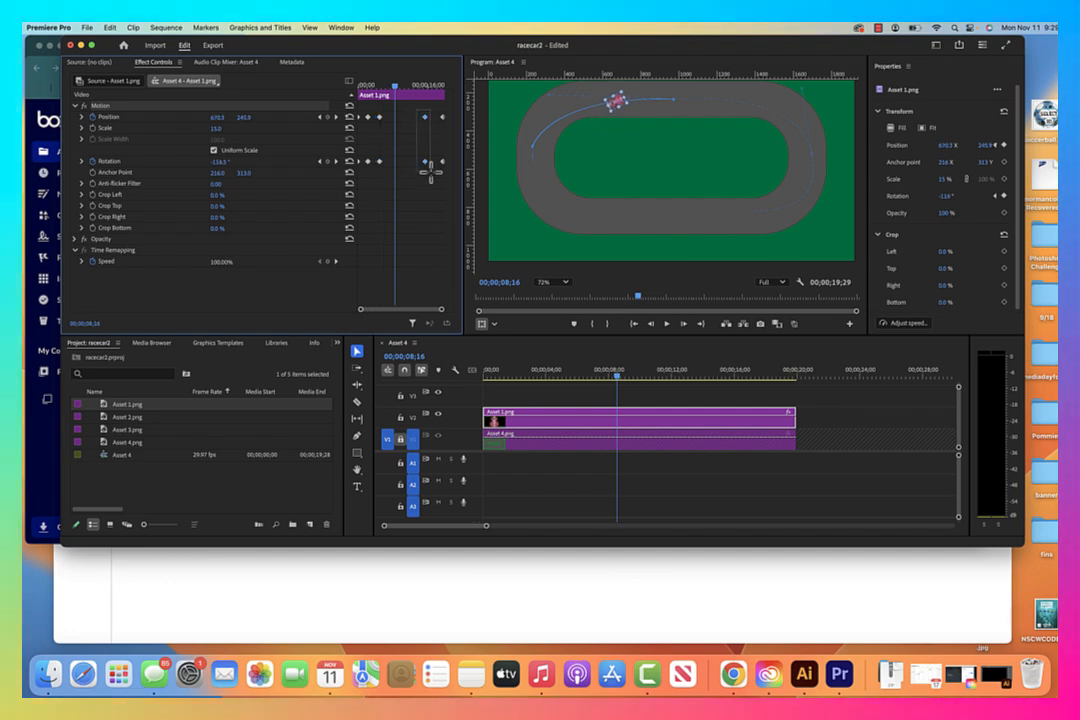
mouse_move(425, 162)
mouse_down()
mouse_move(395, 165)
mouse_move(447, 174)
mouse_move(406, 166)
mouse_up()
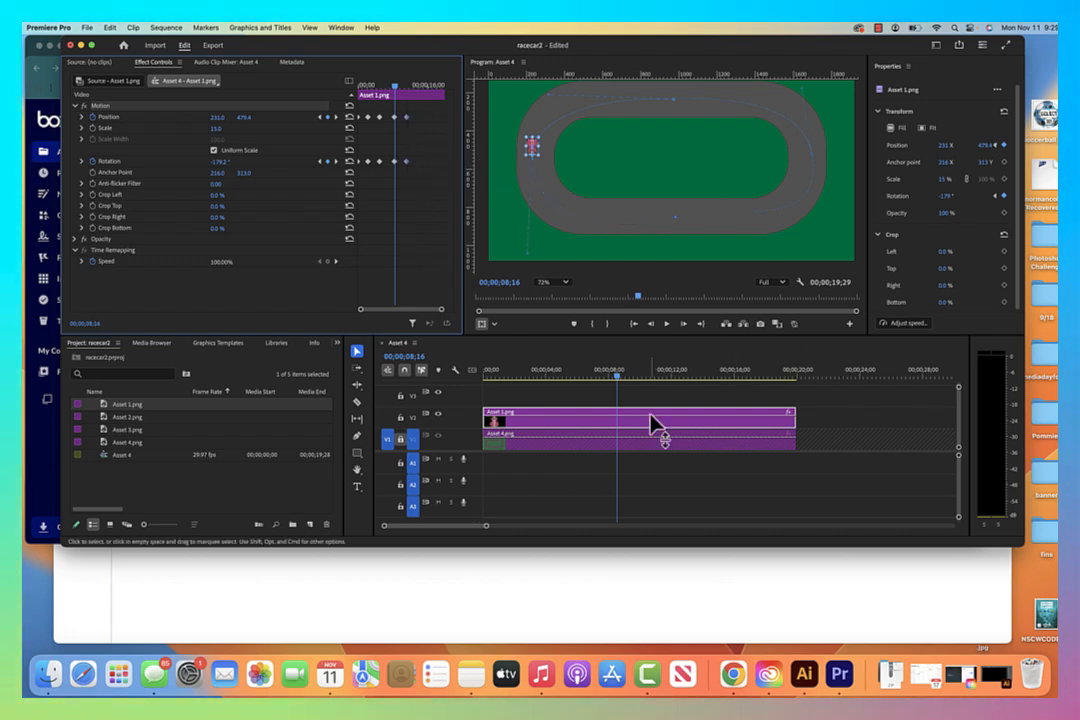
drag(616, 376, 380, 380)
key(space)
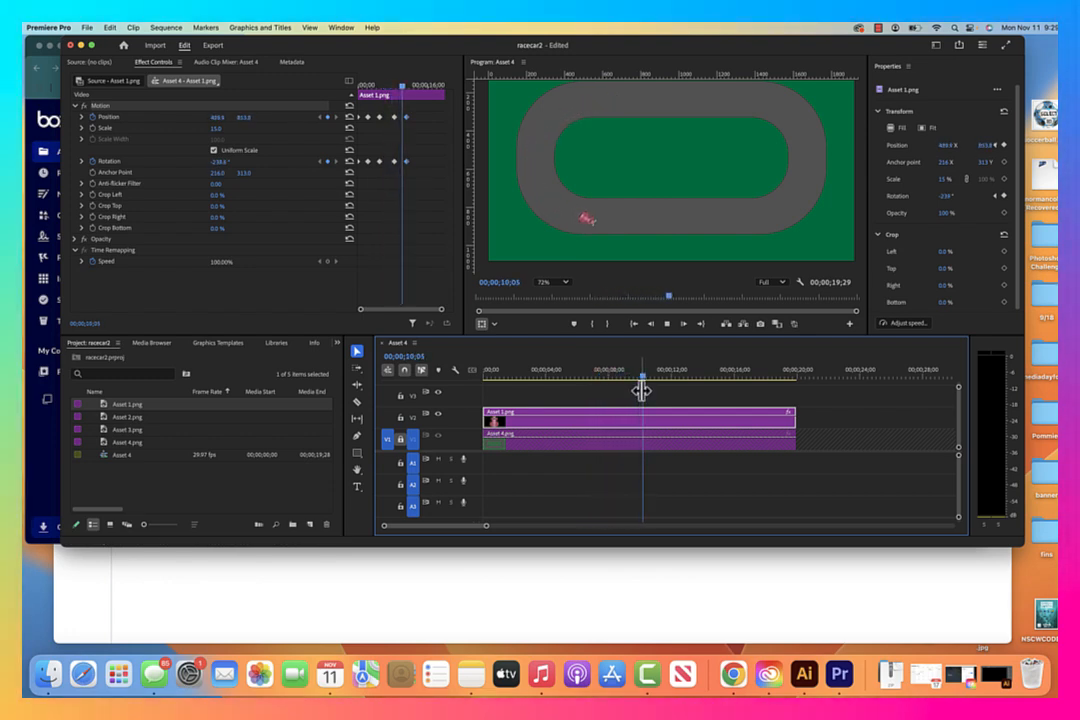
key(space)
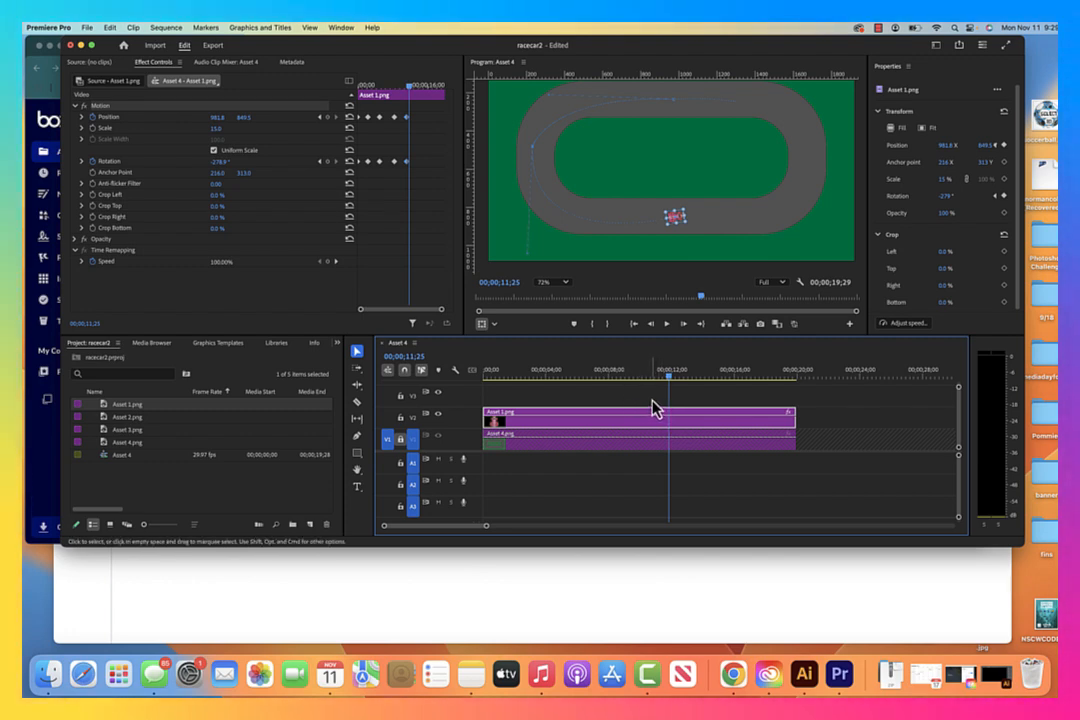
Step: Place Asset 2.png, the blue car, on track V3 above the red car's clip and set its scale to 15
click(131, 419)
drag(131, 423, 795, 405)
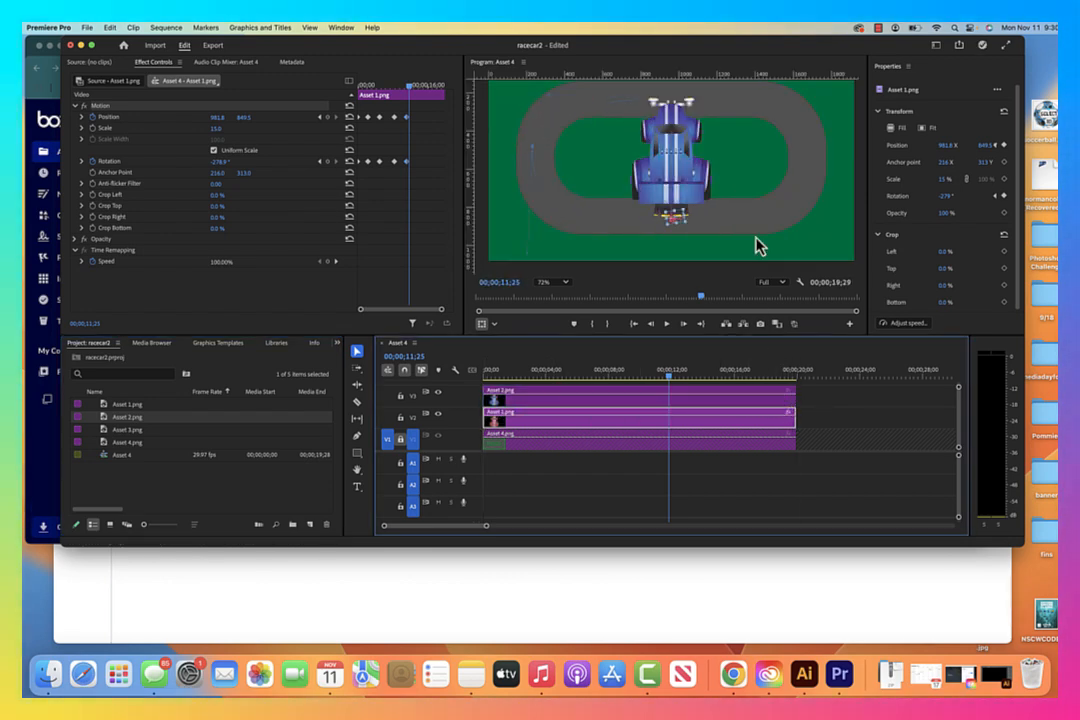
click(684, 182)
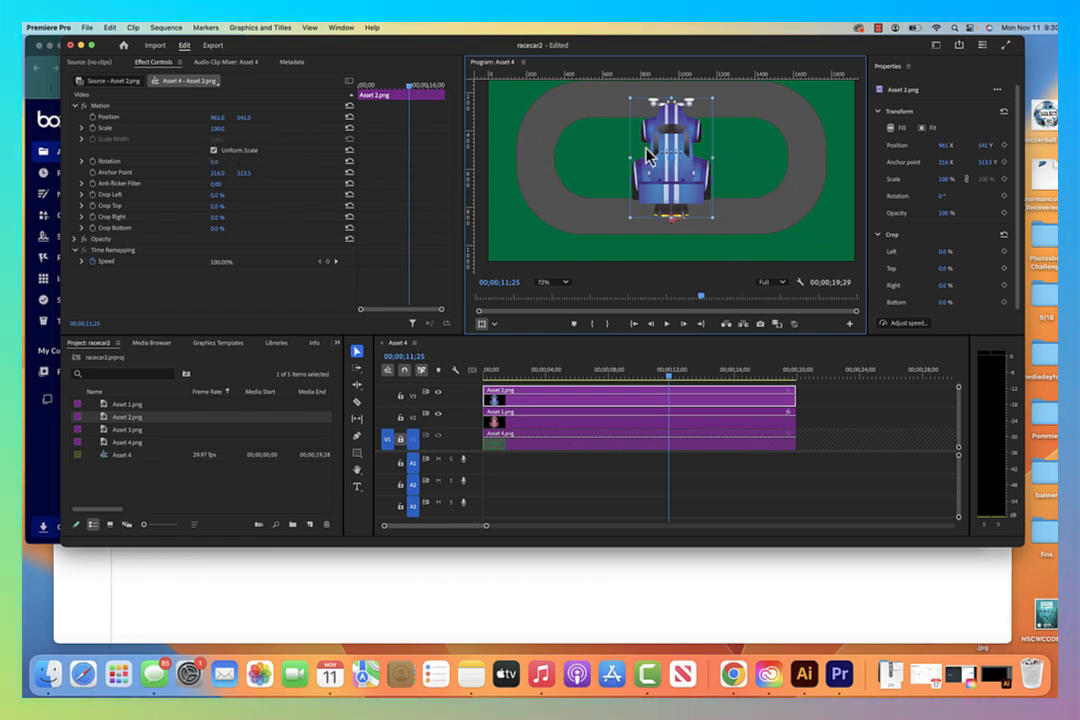
click(218, 129)
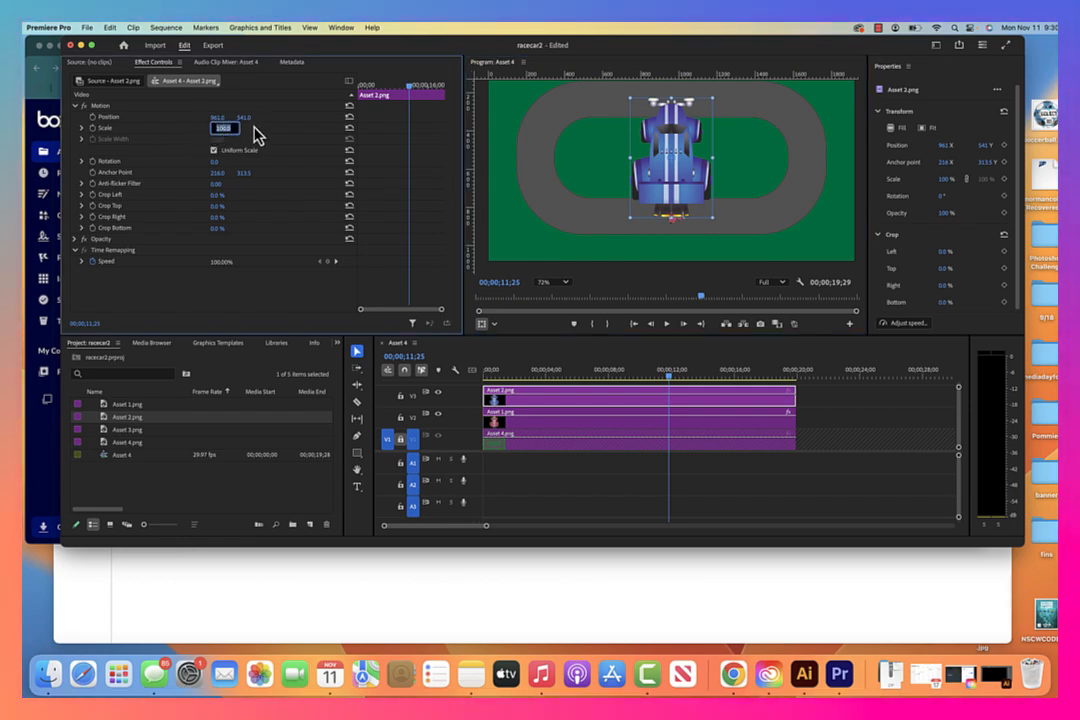
text(35)
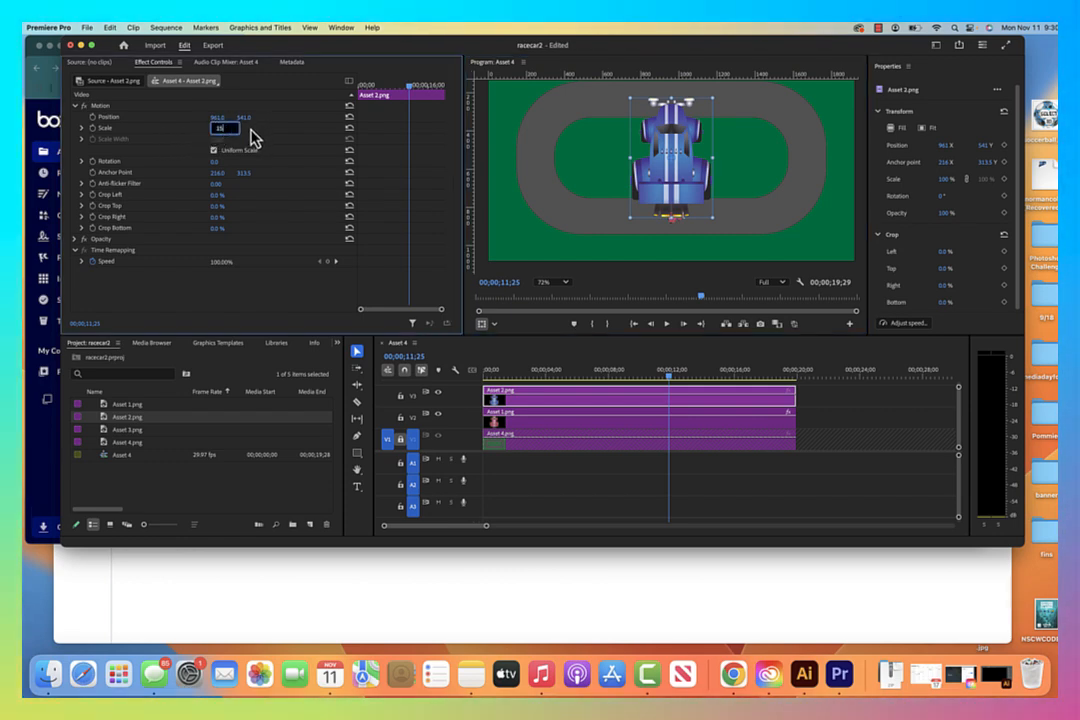
key(Return)
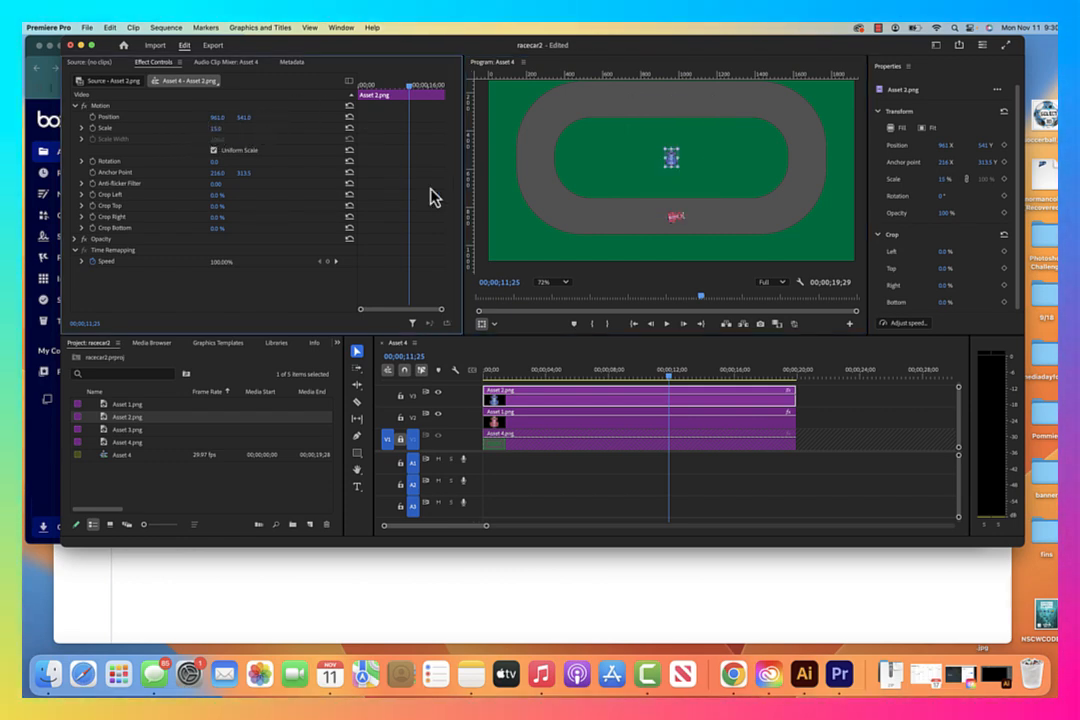
Step: At 00;00;00;00, place the blue car below the red car at about 926, 899, rotate it to about 90°, and start position and rotation keyframes
drag(676, 174, 669, 216)
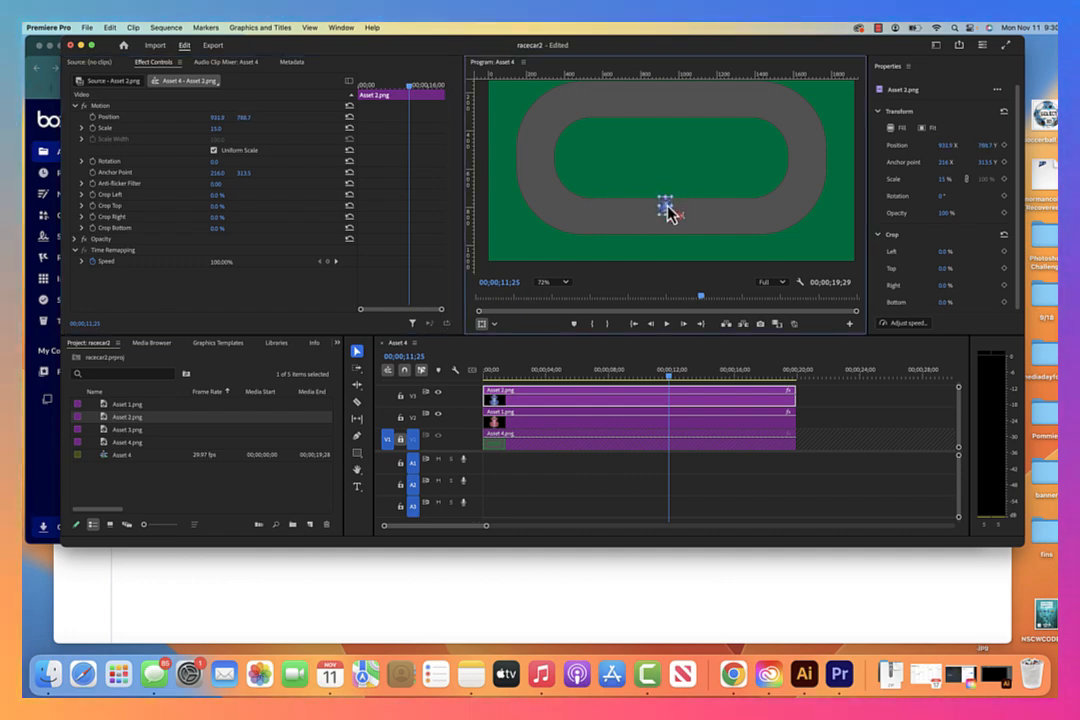
drag(669, 377, 393, 374)
drag(666, 211, 684, 230)
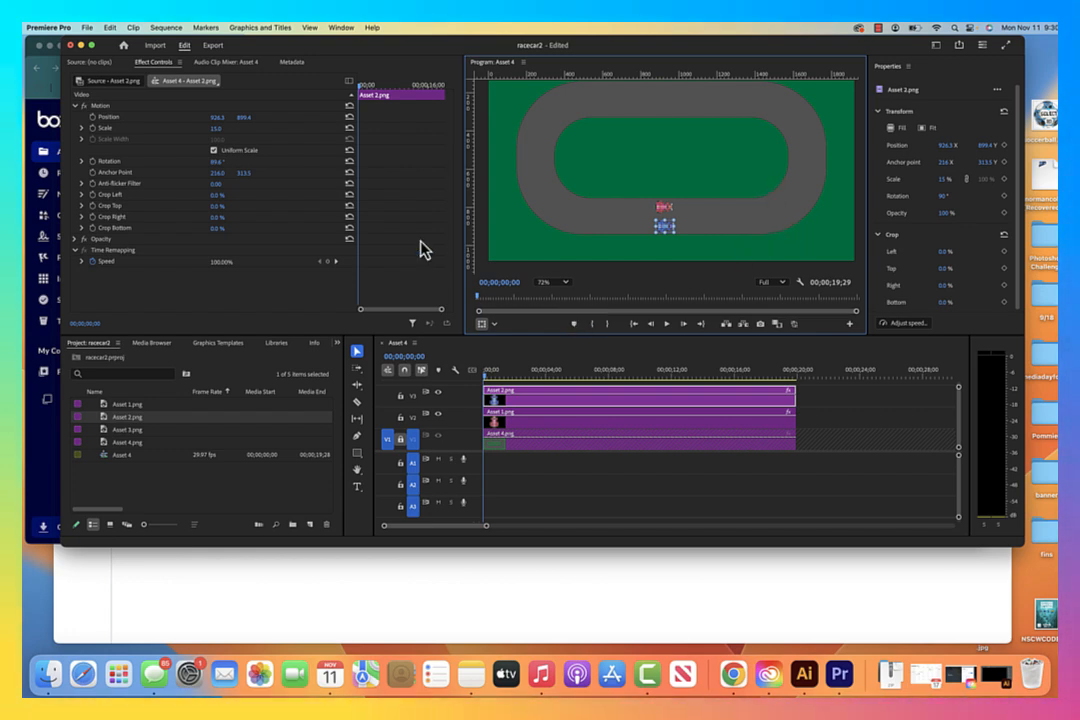
click(93, 118)
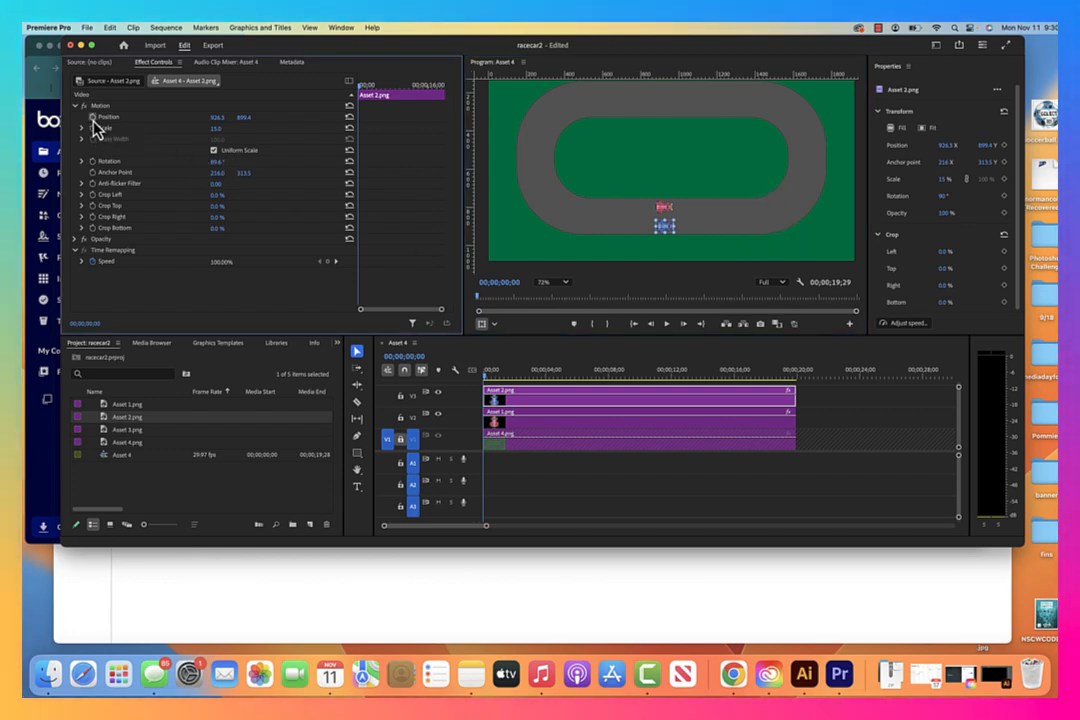
click(92, 161)
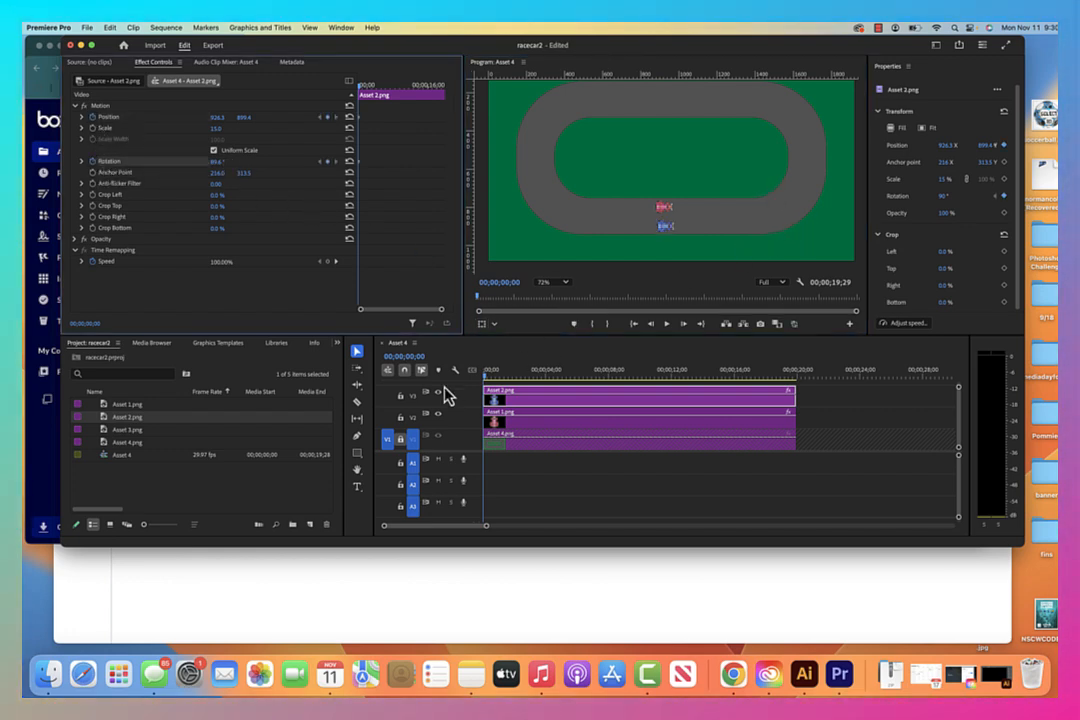
Step: At 00;00;02;26, keyframe the blue car on the right-hand bend at about 1692, 523, rotated to about -24°, with its path curved along the track
drag(487, 385, 546, 392)
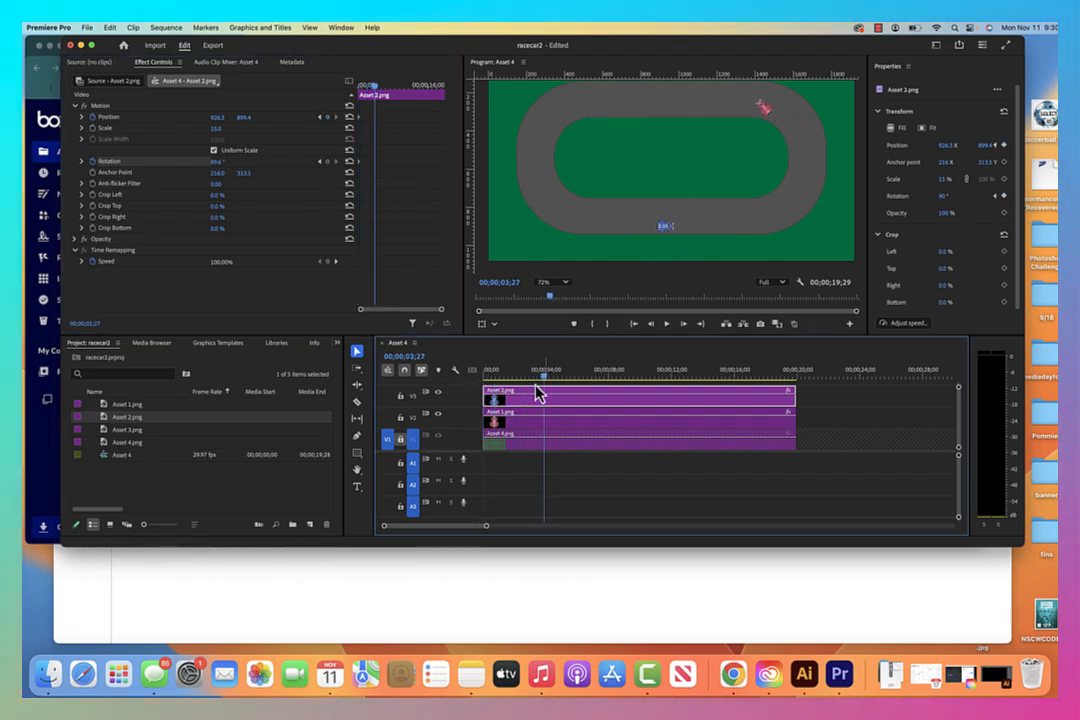
drag(545, 380, 529, 381)
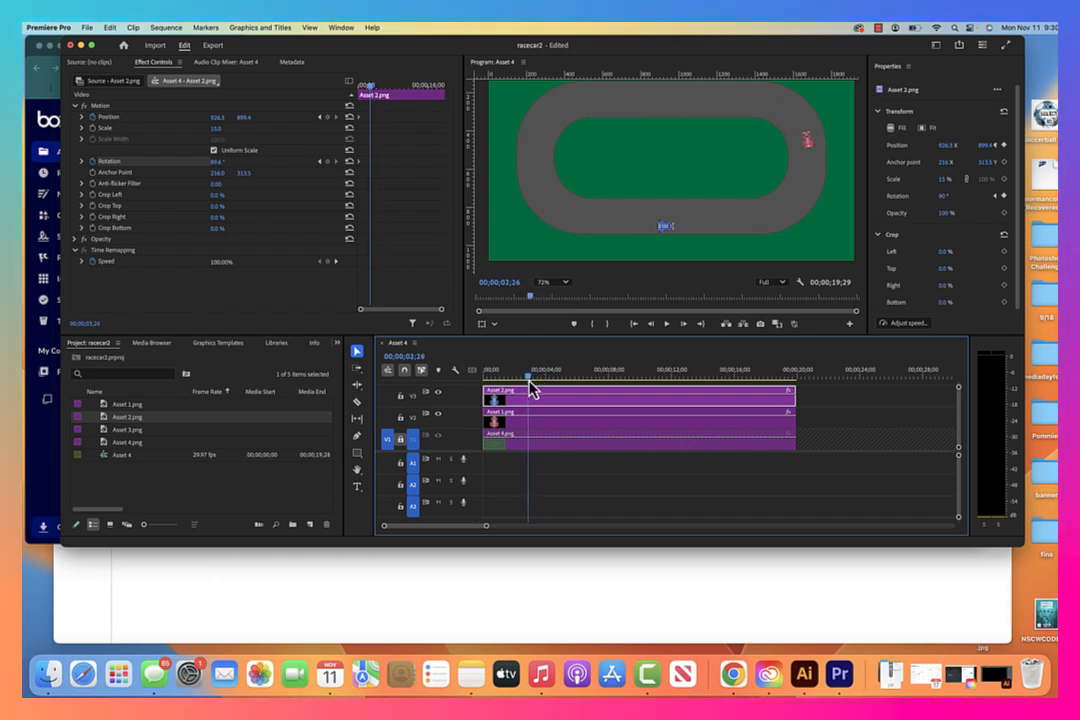
click(665, 230)
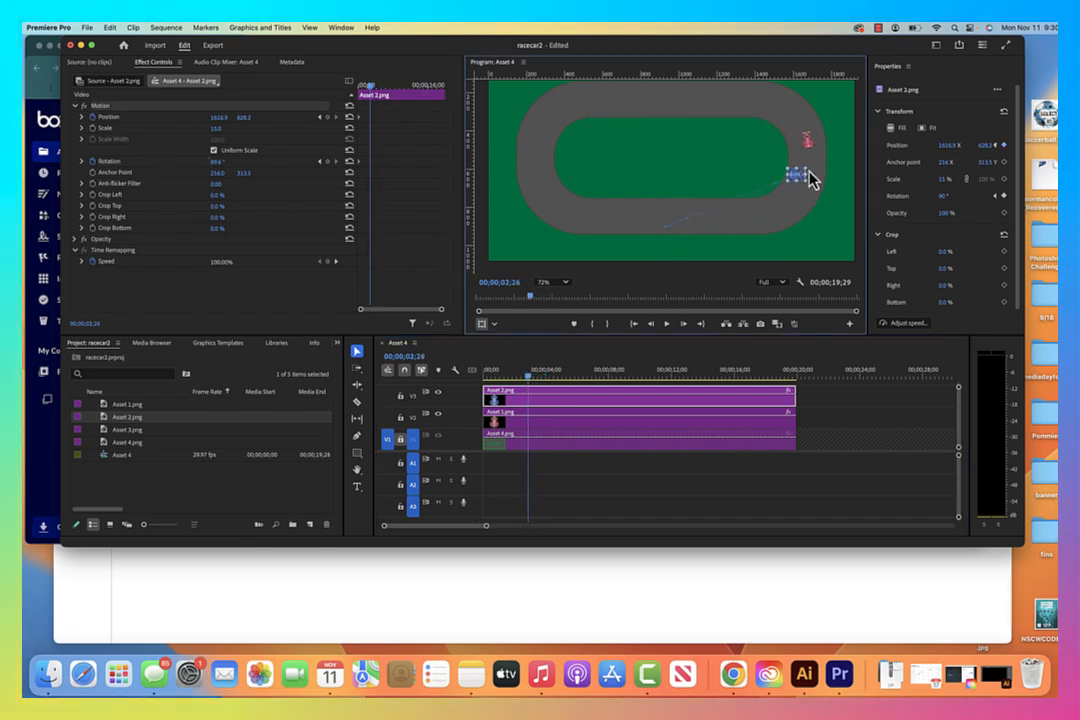
drag(815, 157, 821, 134)
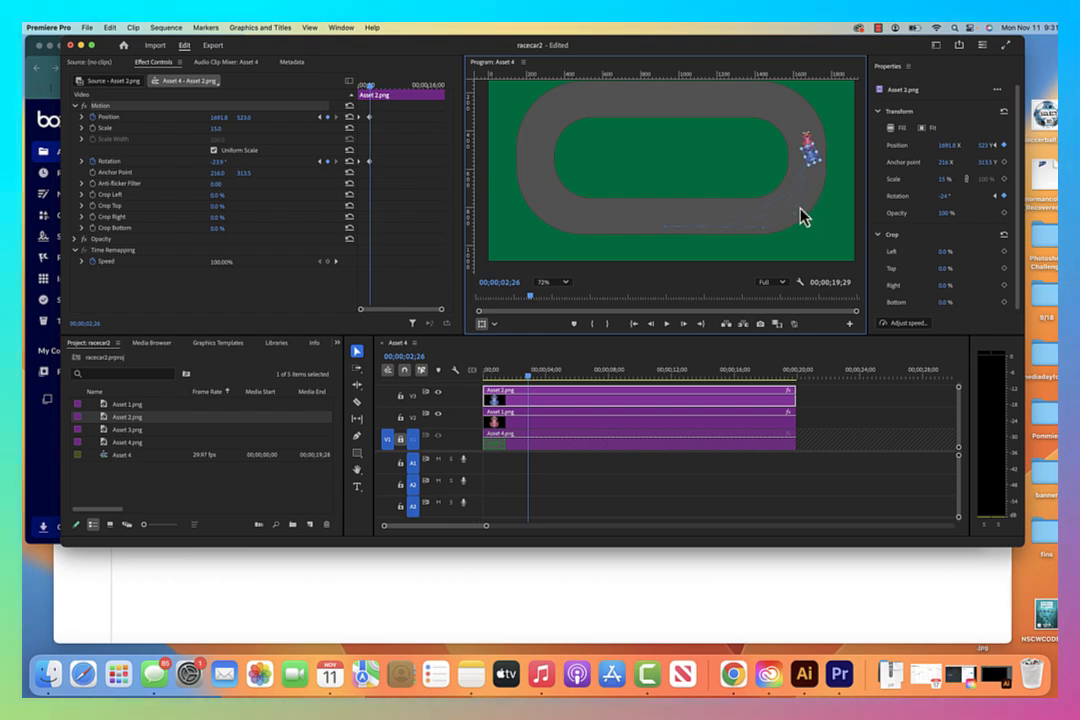
Step: At 00;00;05;22, add a text title with a person's first name inside the track's infield and adjust its placement
drag(535, 386, 574, 390)
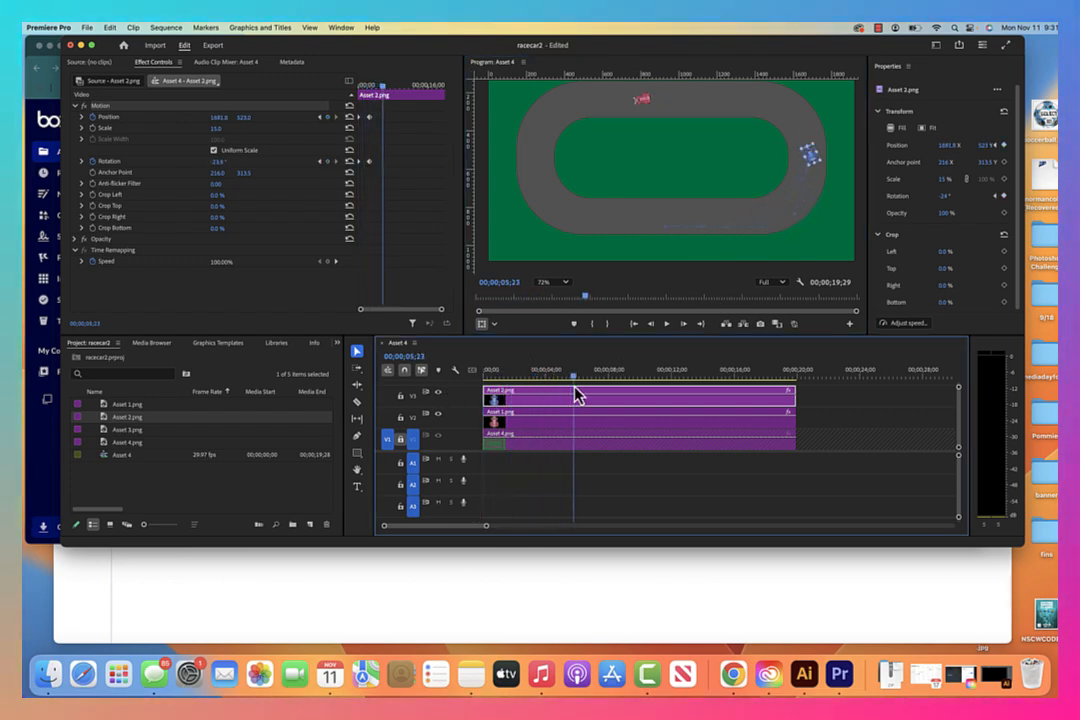
click(357, 487)
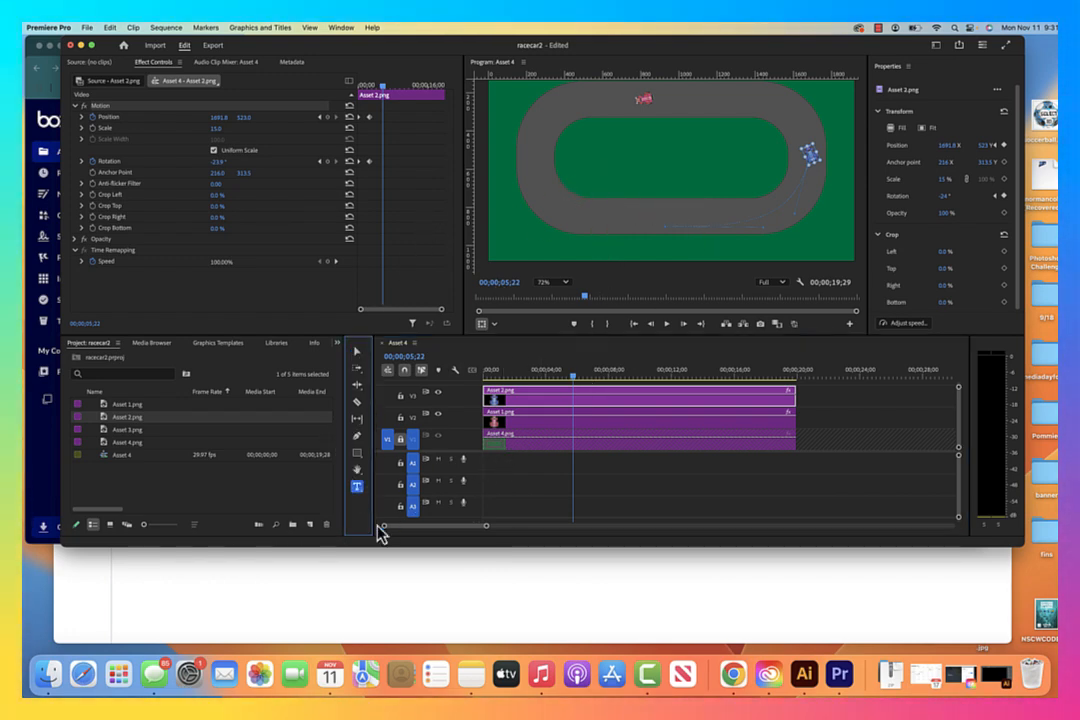
click(706, 165)
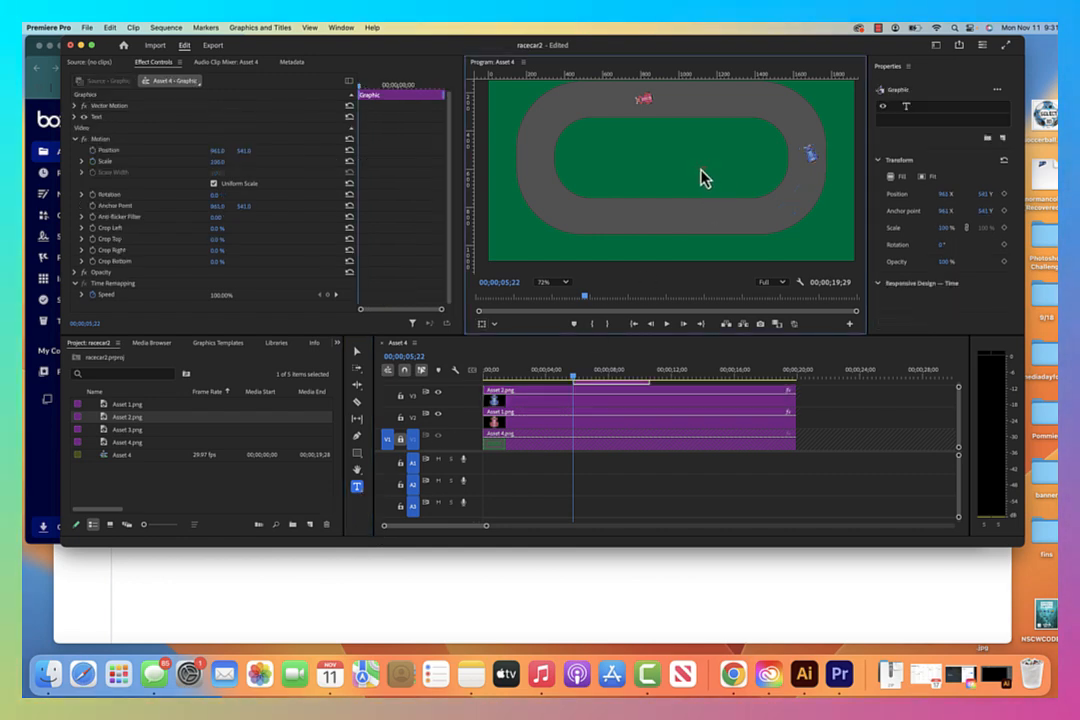
text(KYLE)
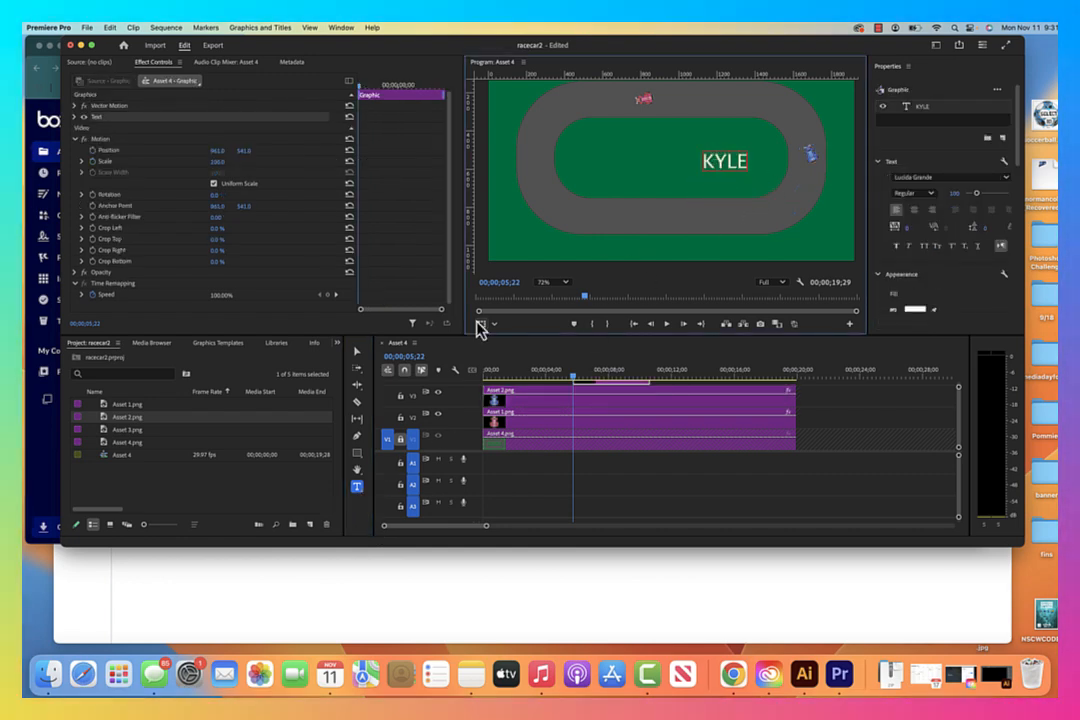
click(357, 351)
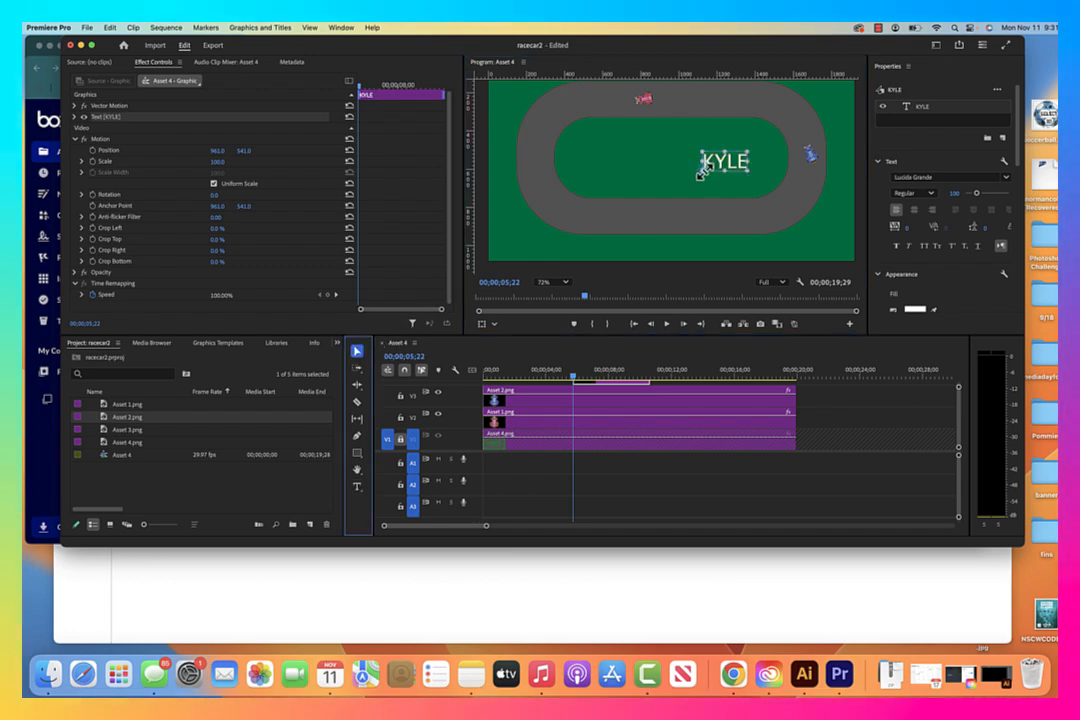
drag(702, 172, 656, 191)
drag(748, 170, 676, 176)
drag(576, 385, 695, 386)
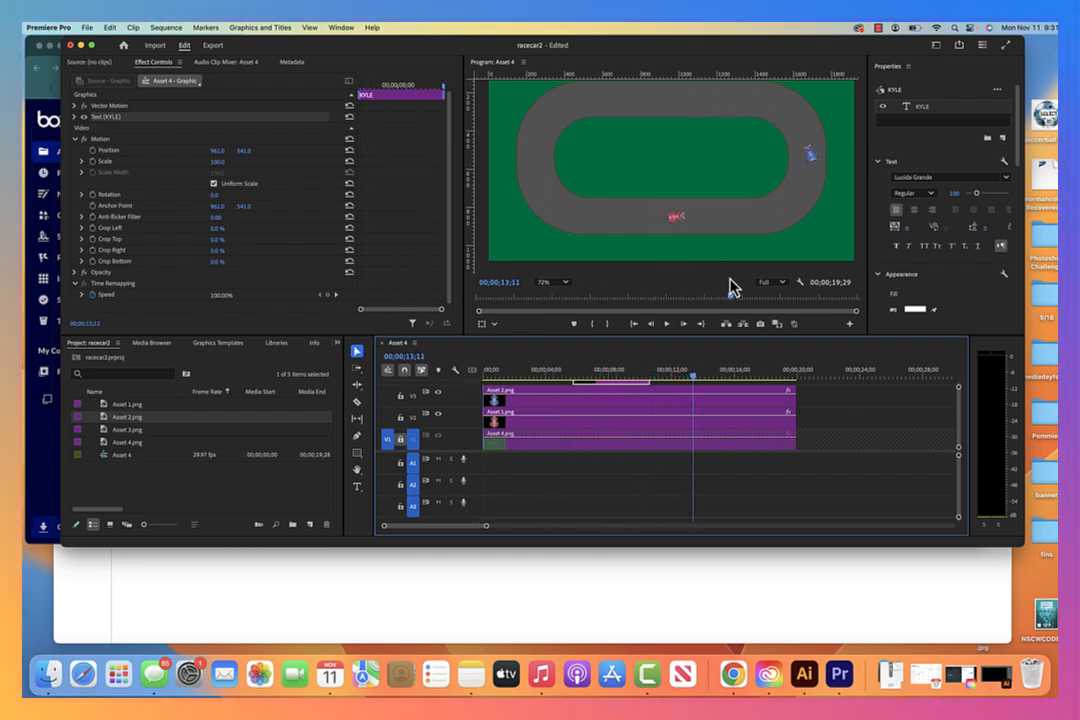
click(650, 681)
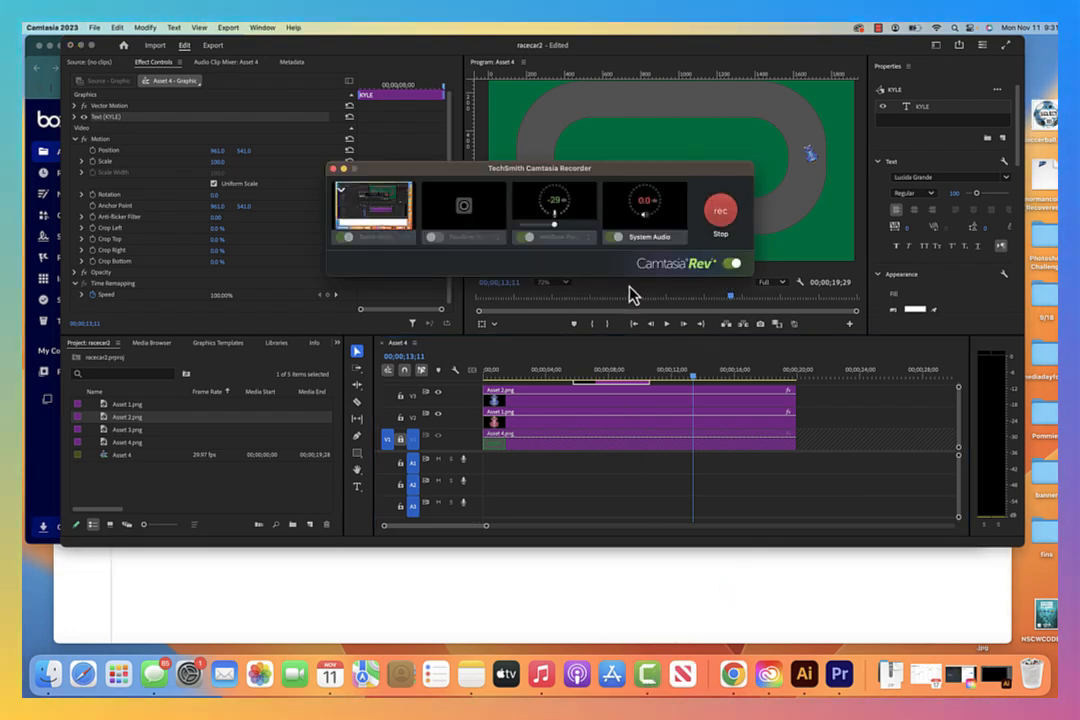